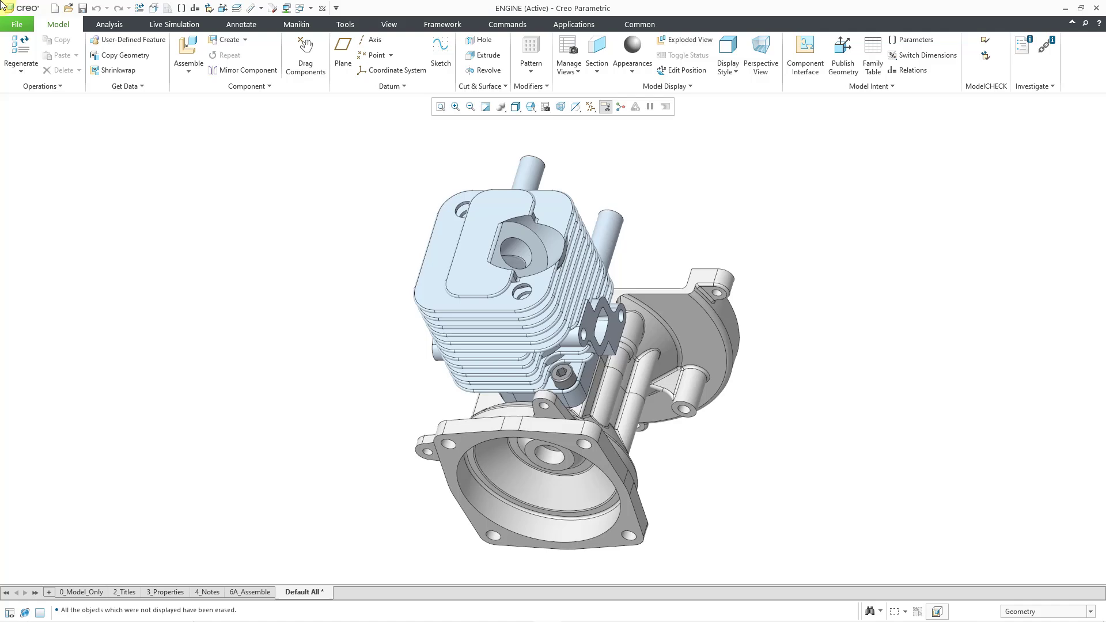
# Step: In the 2_Titles combination state, change the heading of the approvals table to APPROVERS
pyautogui.click(124, 592)
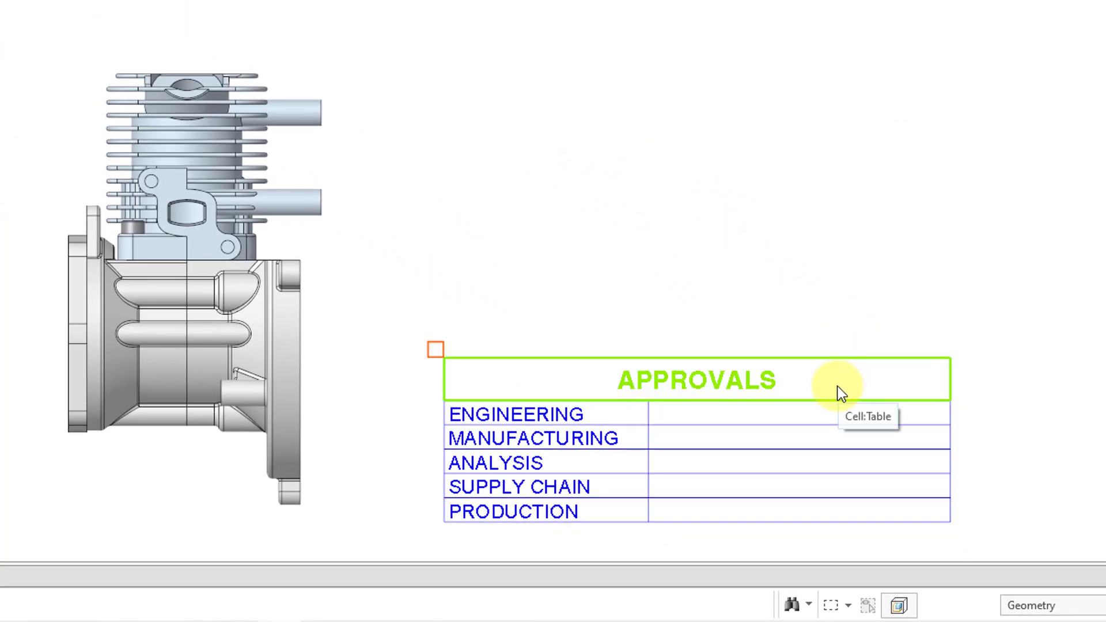
pyautogui.click(821, 382)
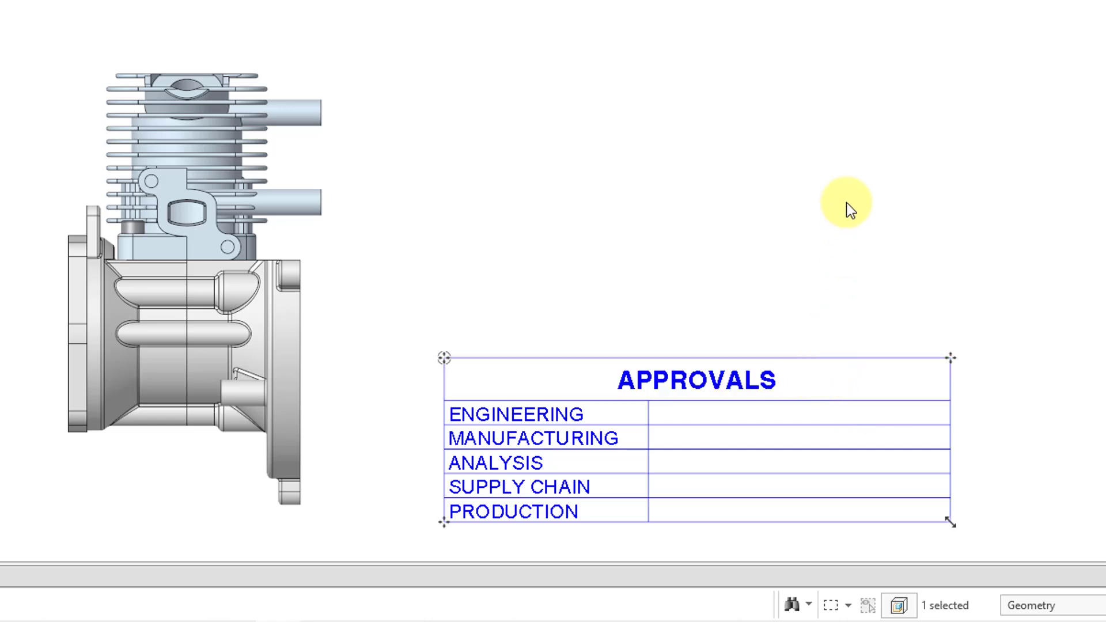
pyautogui.press('BackSpace')
pyautogui.press('BackSpace')
pyautogui.press('BackSpace')
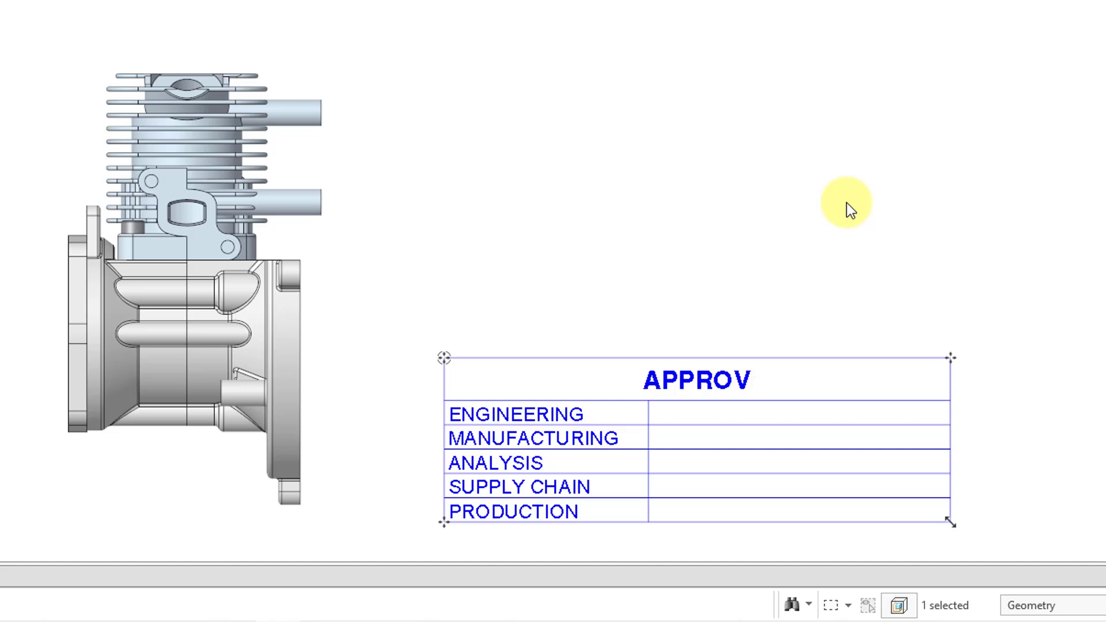
pyautogui.write('ERS')
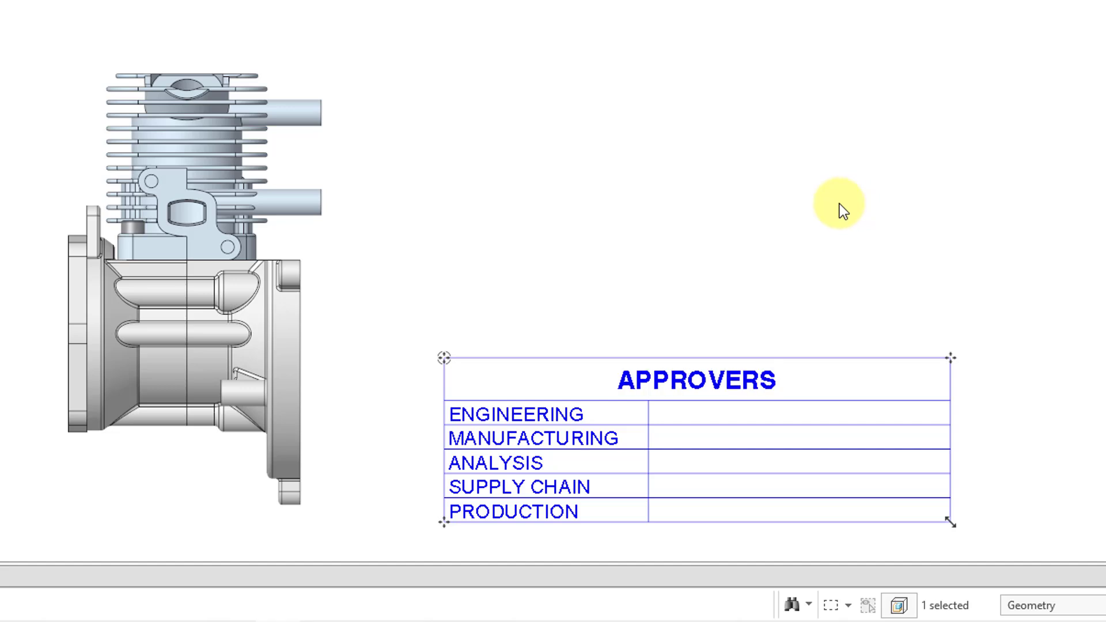
pyautogui.press('Escape')
# Step: Fill in the engineering approver's name in the empty ENGINEERING cell of the approvers table
pyautogui.click(845, 415)
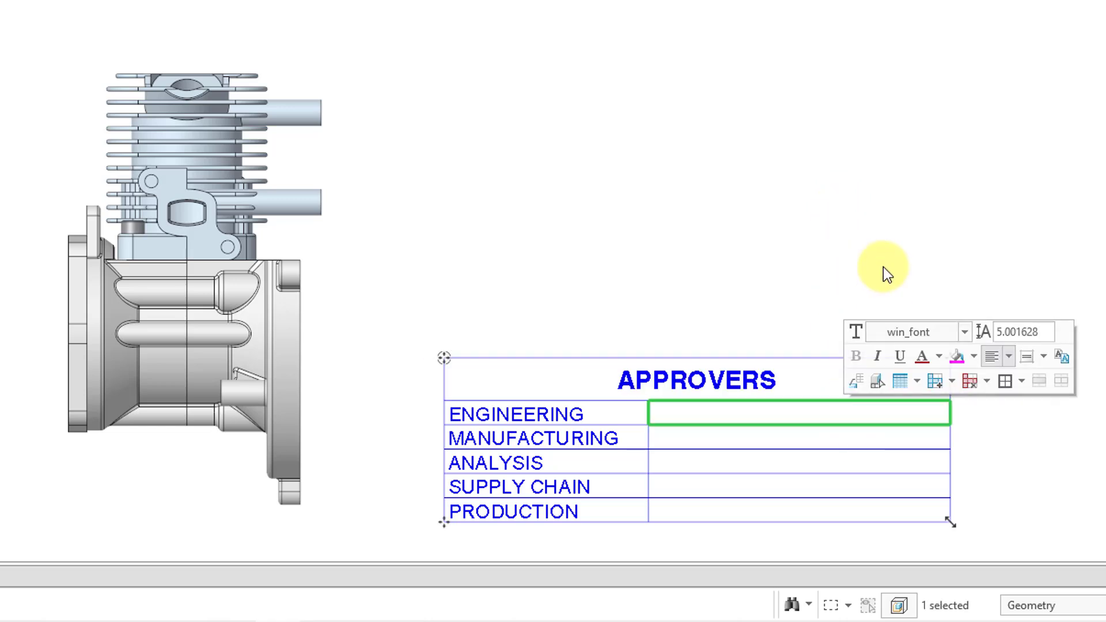
pyautogui.press('Return')
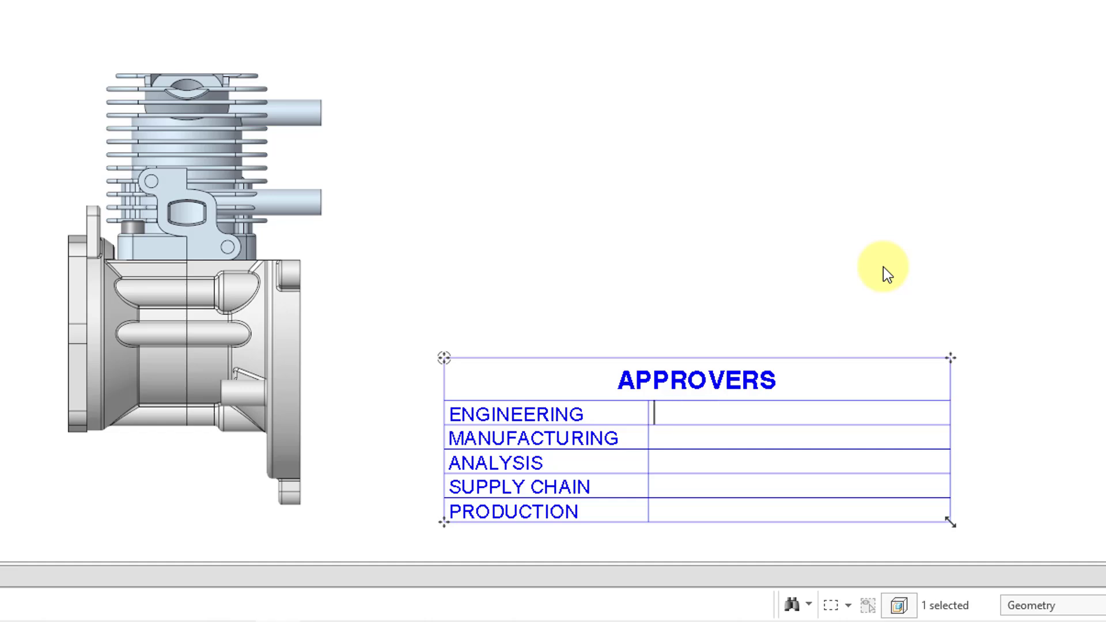
pyautogui.write('D.MART')
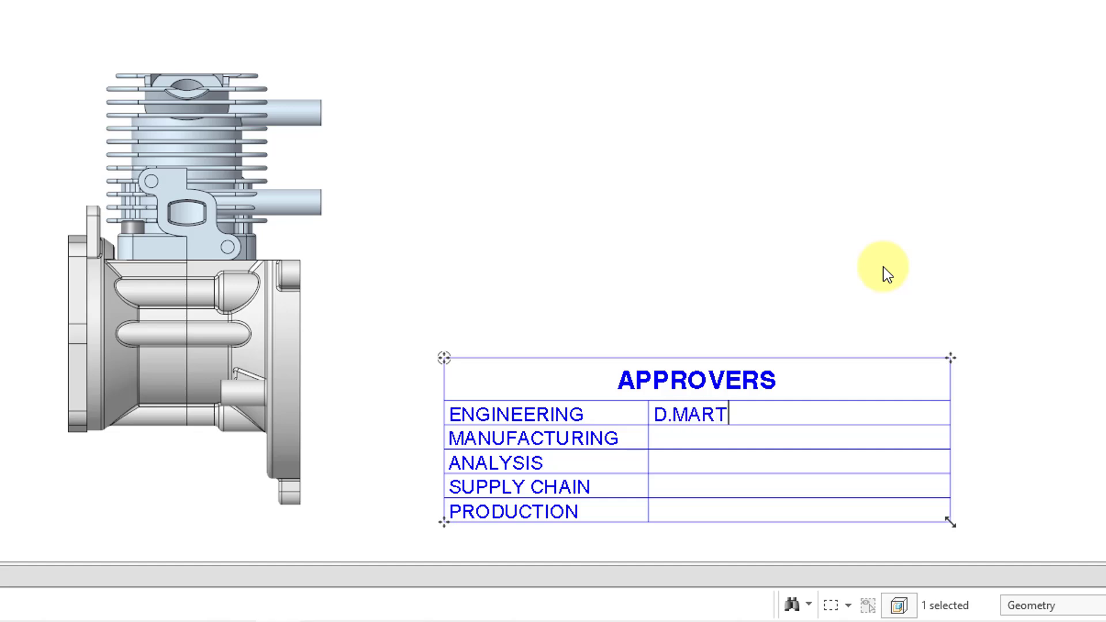
pyautogui.write('IN')
# Step: Move through the table cells to the MANUFACTURING row and fill in the manufacturing approver's name
pyautogui.press('Tab')
pyautogui.press('Tab')
pyautogui.press('Tab')
pyautogui.press('Tab')
pyautogui.press('Tab')
pyautogui.press('Tab')
pyautogui.press('Tab')
pyautogui.press('Tab')
pyautogui.hotkey('shift', 'Tab')
pyautogui.hotkey('shift', 'Tab')
pyautogui.hotkey('shift', 'Tab')
pyautogui.hotkey('shift', 'Tab')
pyautogui.hotkey('shift', 'Tab')
pyautogui.write('I.BLACK')
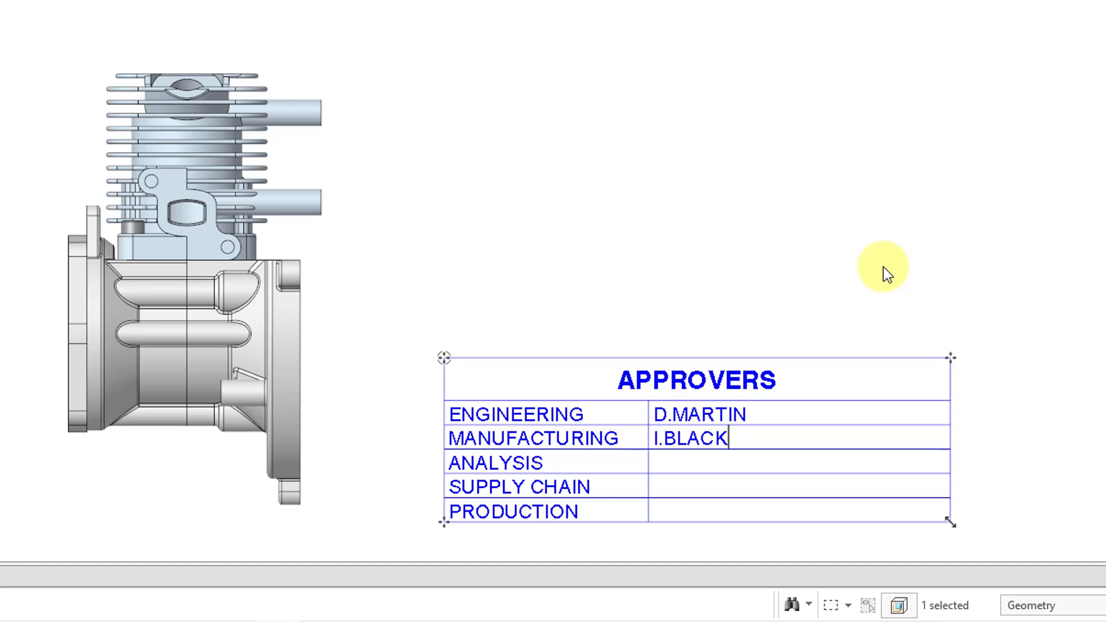
pyautogui.press('Escape')
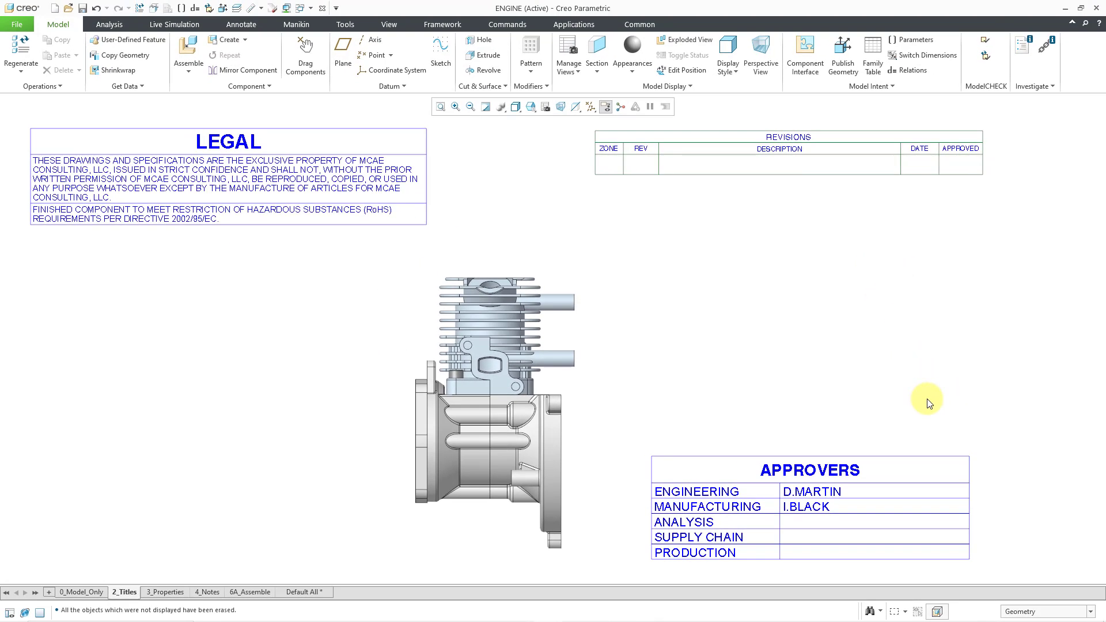
# Step: Widen the DATE and REV columns of the revisions table by moving their column borders
pyautogui.click(766, 170)
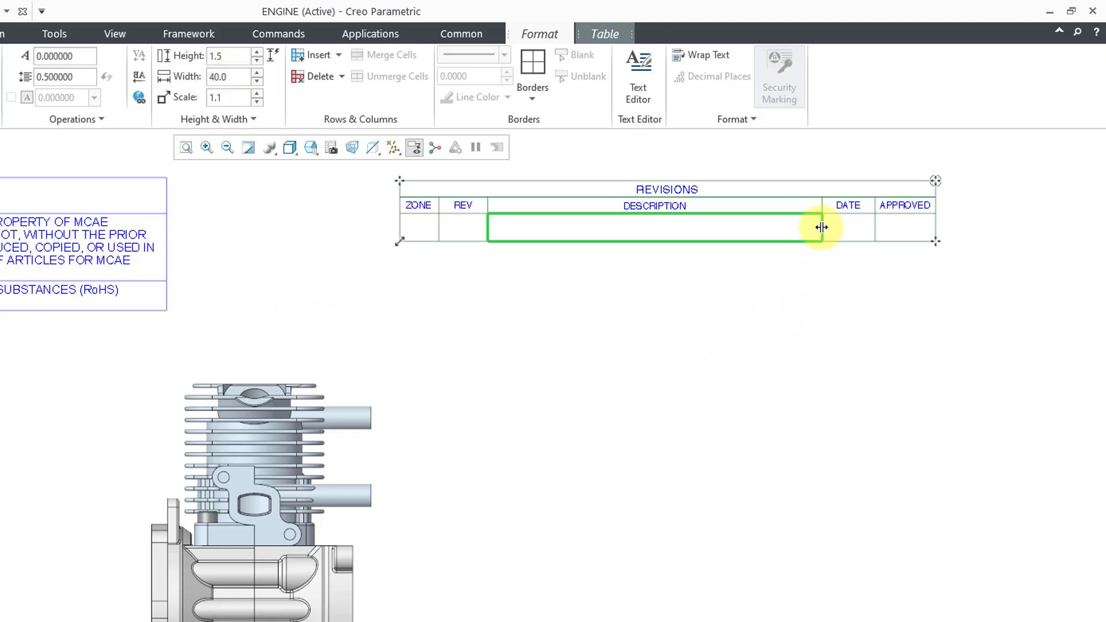
pyautogui.moveTo(823, 227); pyautogui.dragTo(778, 224)
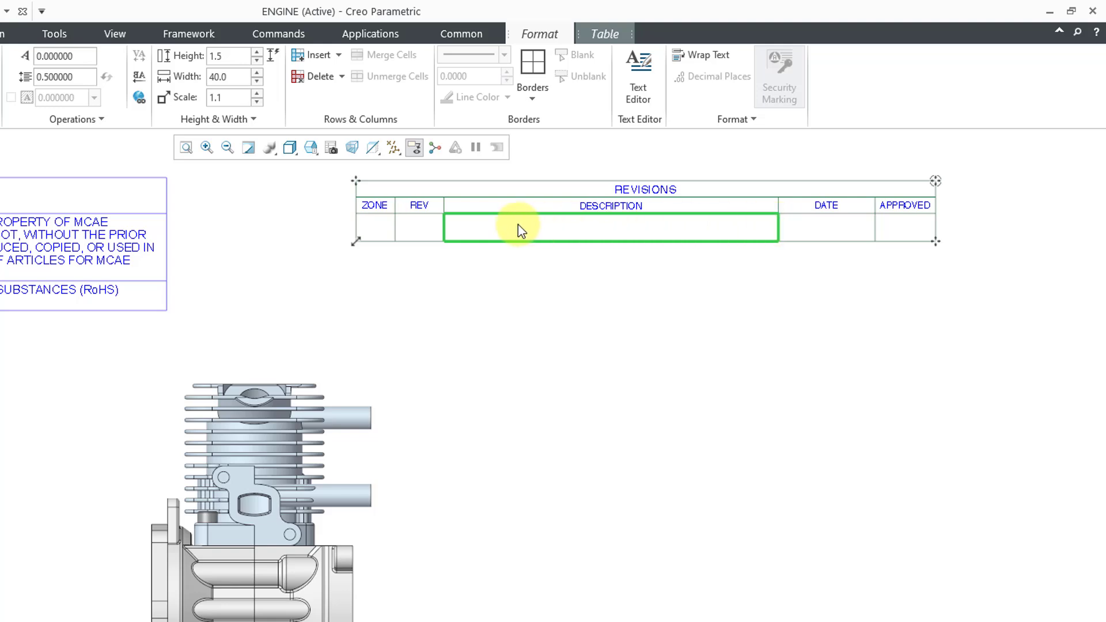
pyautogui.moveTo(394, 226); pyautogui.dragTo(326, 226)
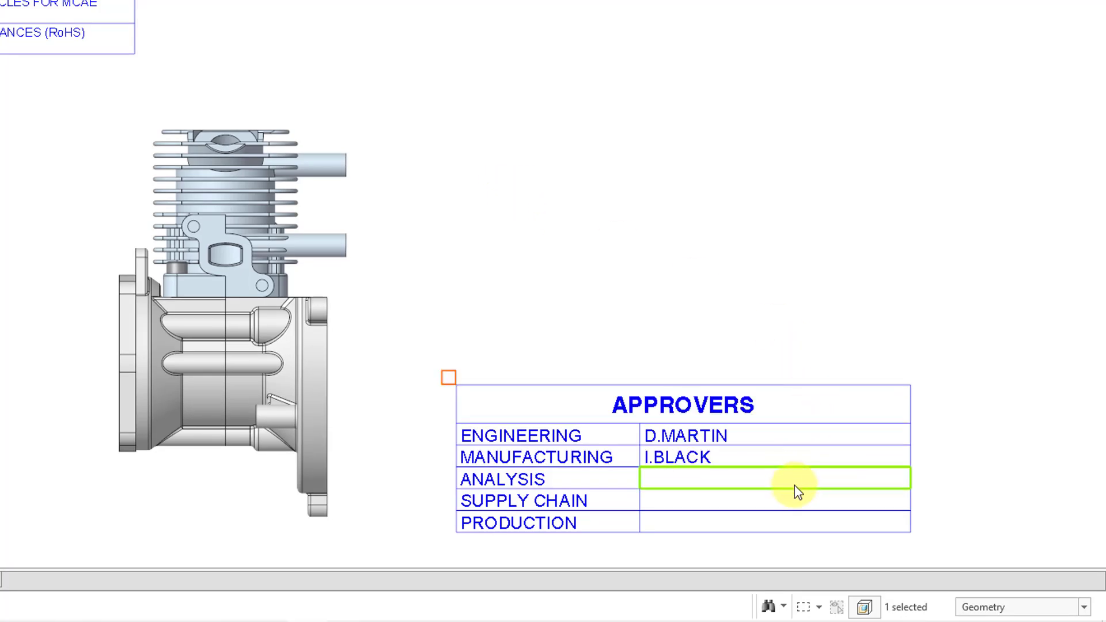
# Step: Widen the department column of the approvers table slightly, and widen the legal table to a width of about 81.1
pyautogui.click(796, 479)
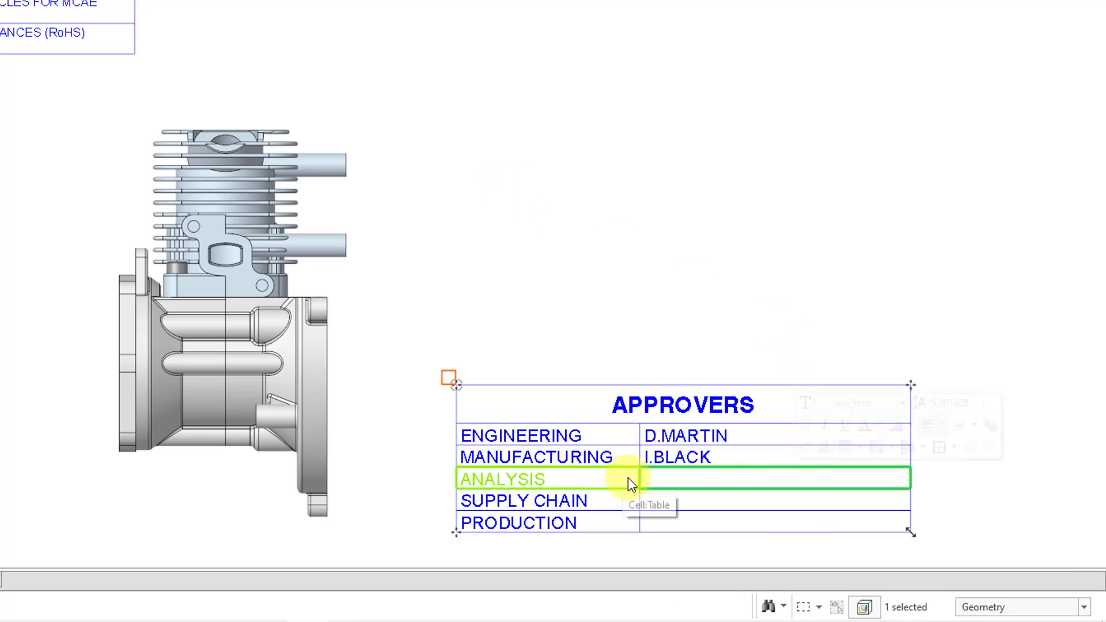
pyautogui.moveTo(640, 477); pyautogui.dragTo(663, 477)
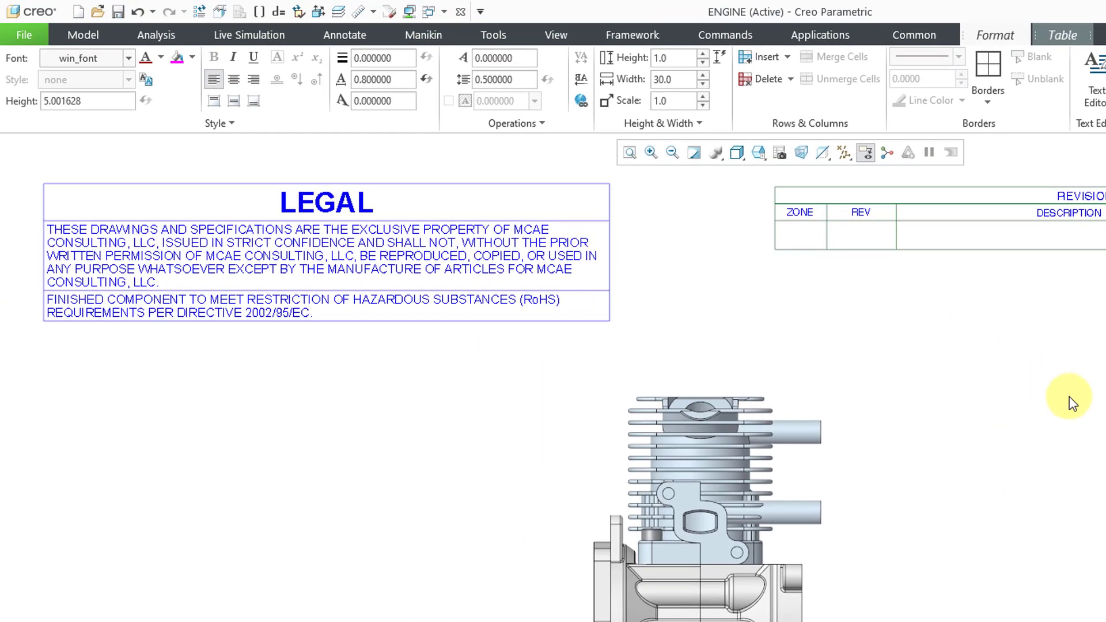
pyautogui.click(606, 306)
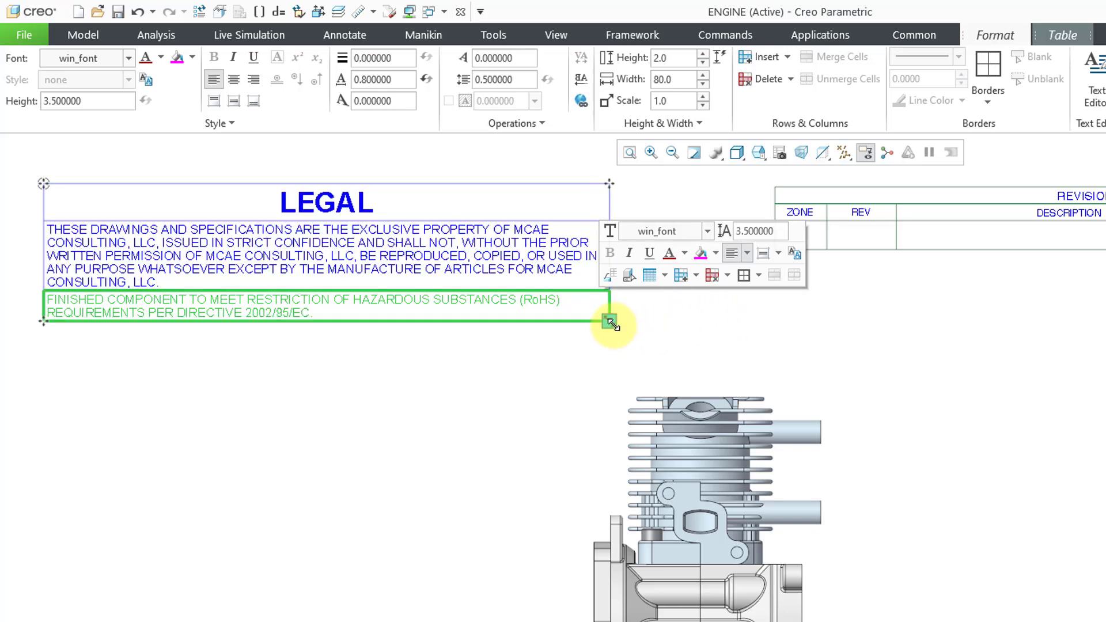
pyautogui.moveTo(611, 324)
pyautogui.mouseDown()
pyautogui.moveTo(734, 345)
pyautogui.moveTo(655, 343)
pyautogui.moveTo(581, 323)
pyautogui.moveTo(655, 326)
pyautogui.moveTo(692, 344)
pyautogui.moveTo(650, 346)
pyautogui.moveTo(600, 323)
pyautogui.moveTo(567, 328)
pyautogui.moveTo(617, 321)
pyautogui.mouseUp()
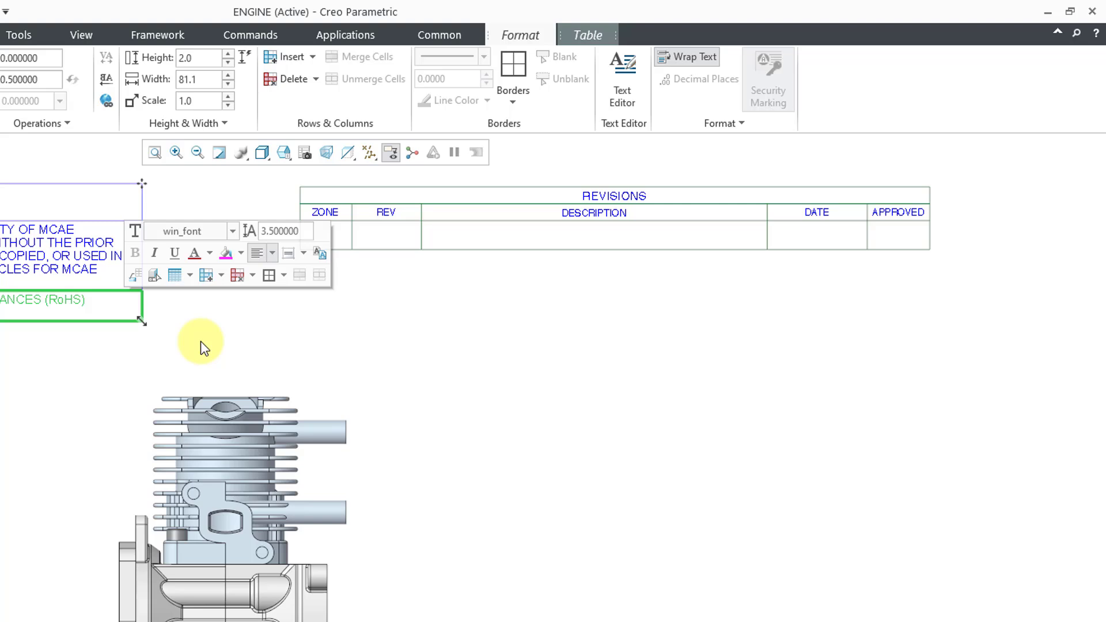
# Step: Scale the whole revisions table down slightly from its free lower corner
pyautogui.click(477, 271)
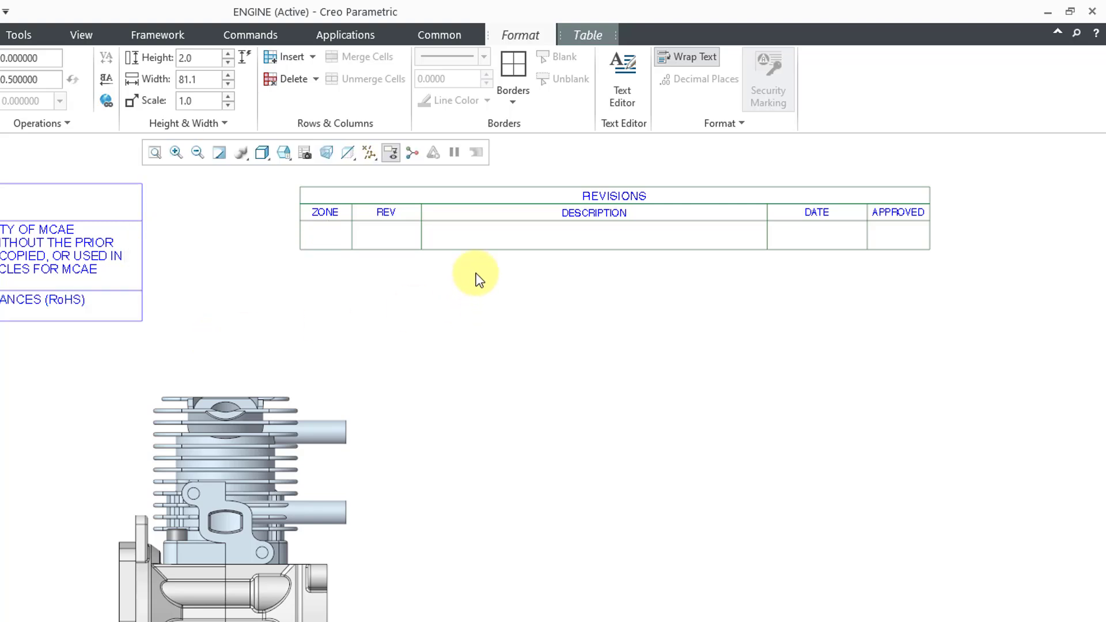
pyautogui.click(476, 251)
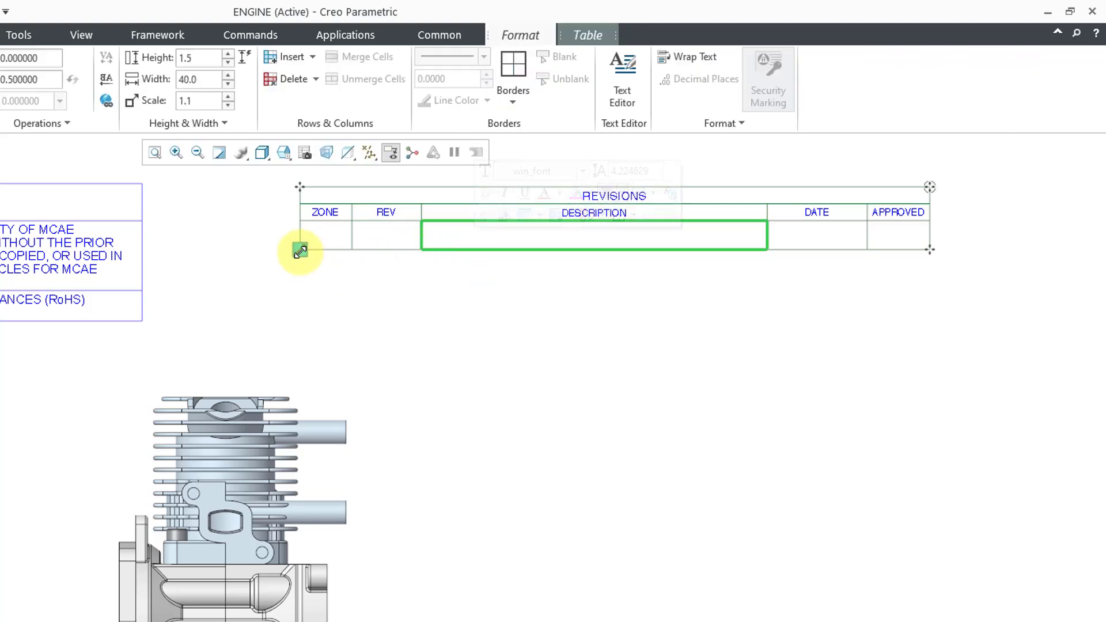
pyautogui.moveTo(301, 252); pyautogui.dragTo(314, 274)
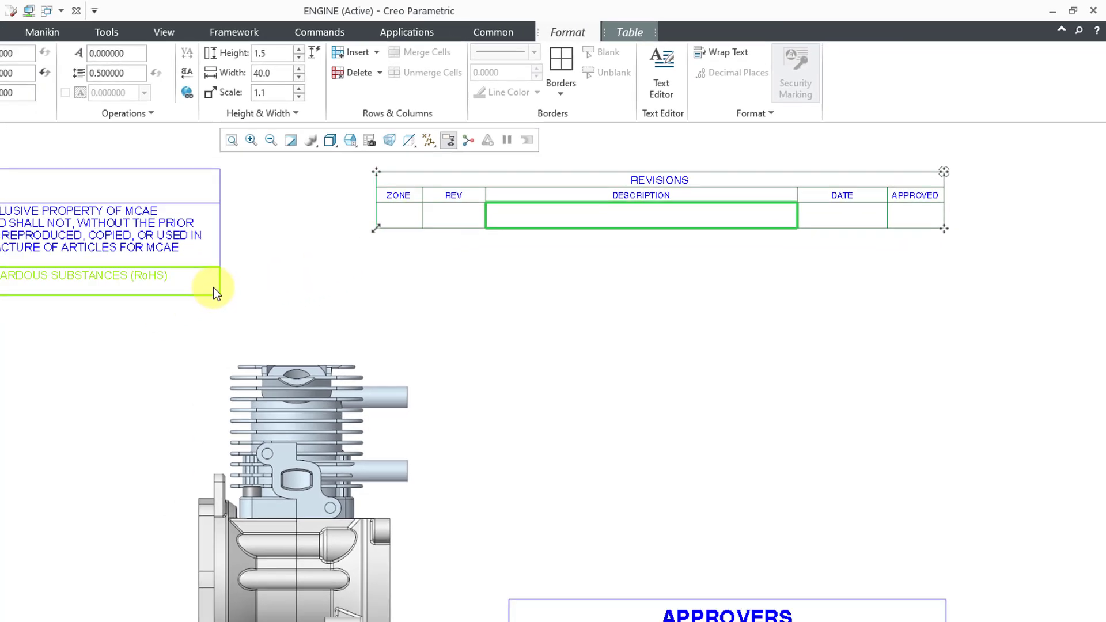
# Step: Scale the whole legal table up slightly, including its text, from its lower corner and deselect it
pyautogui.click(221, 296)
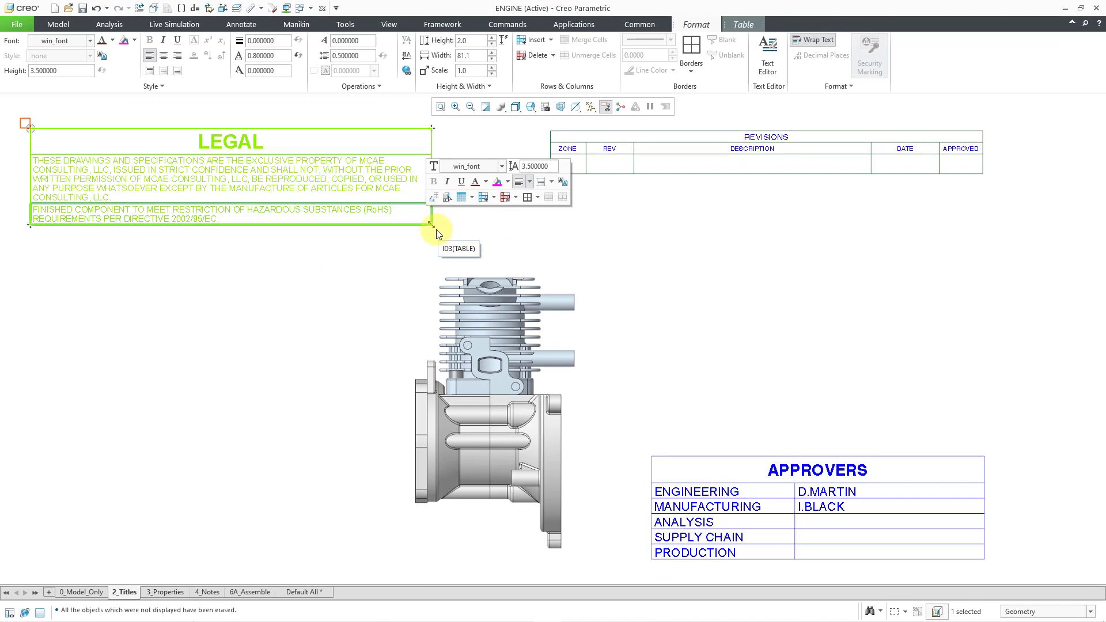
pyautogui.moveTo(433, 228); pyautogui.dragTo(461, 230)
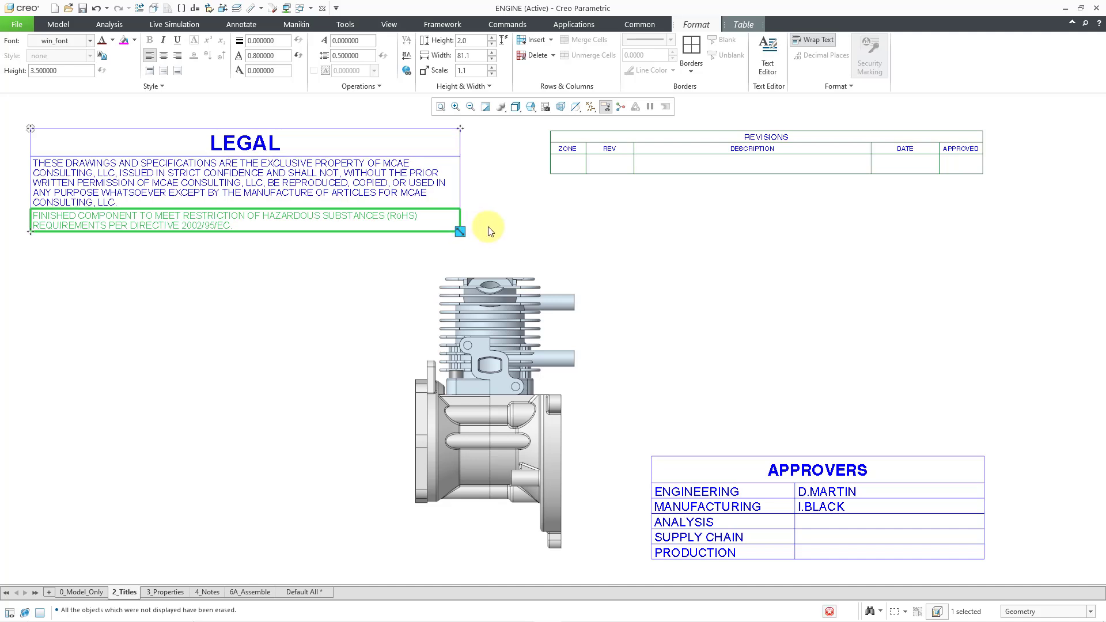
pyautogui.click(591, 261)
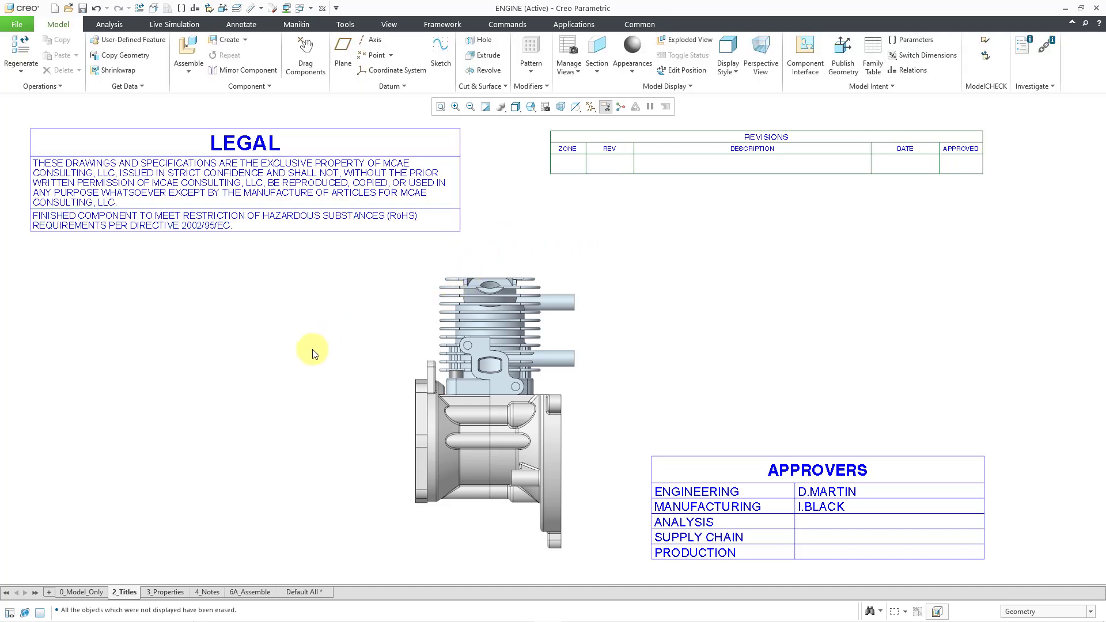
# Step: Switch to the 6A_Assemble combination state, select the entire fastener torque table and erase it from the display
pyautogui.click(258, 593)
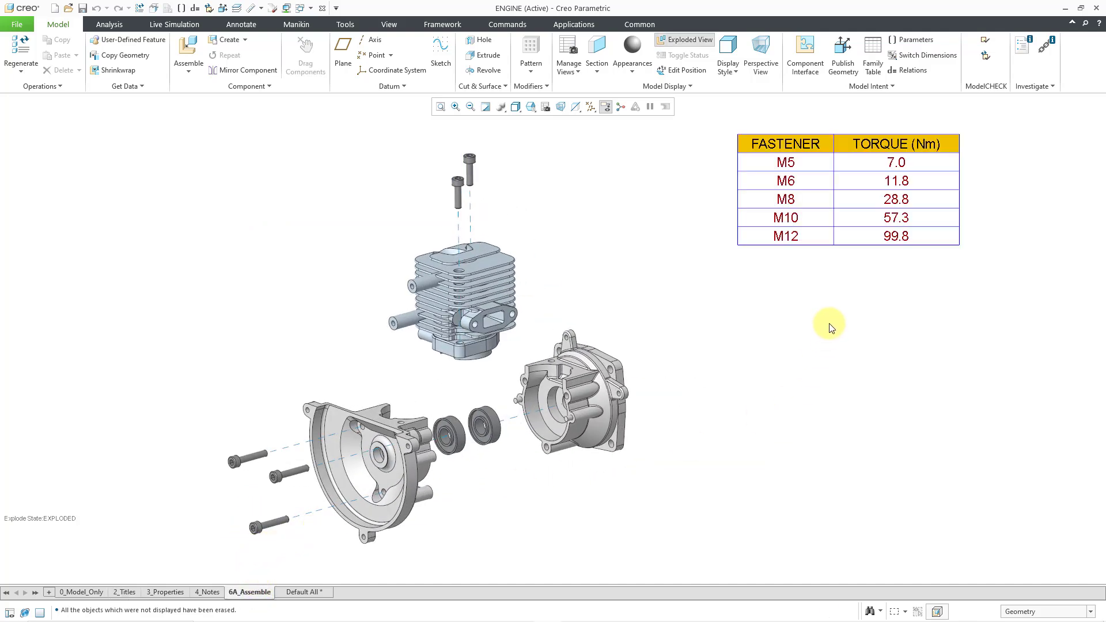
pyautogui.click(811, 242)
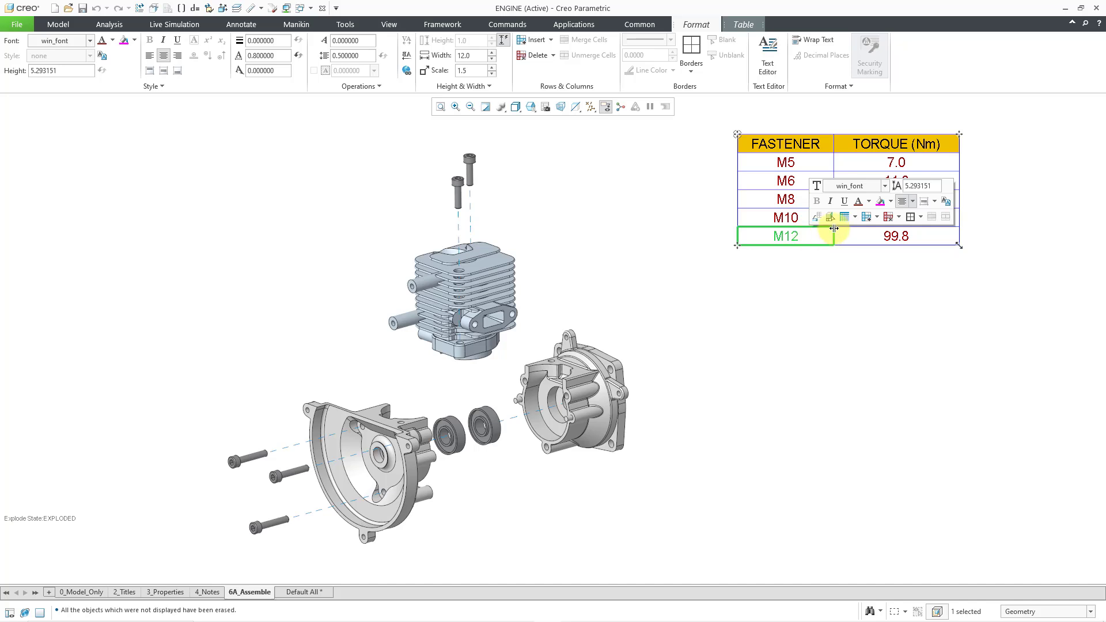
pyautogui.click(855, 217)
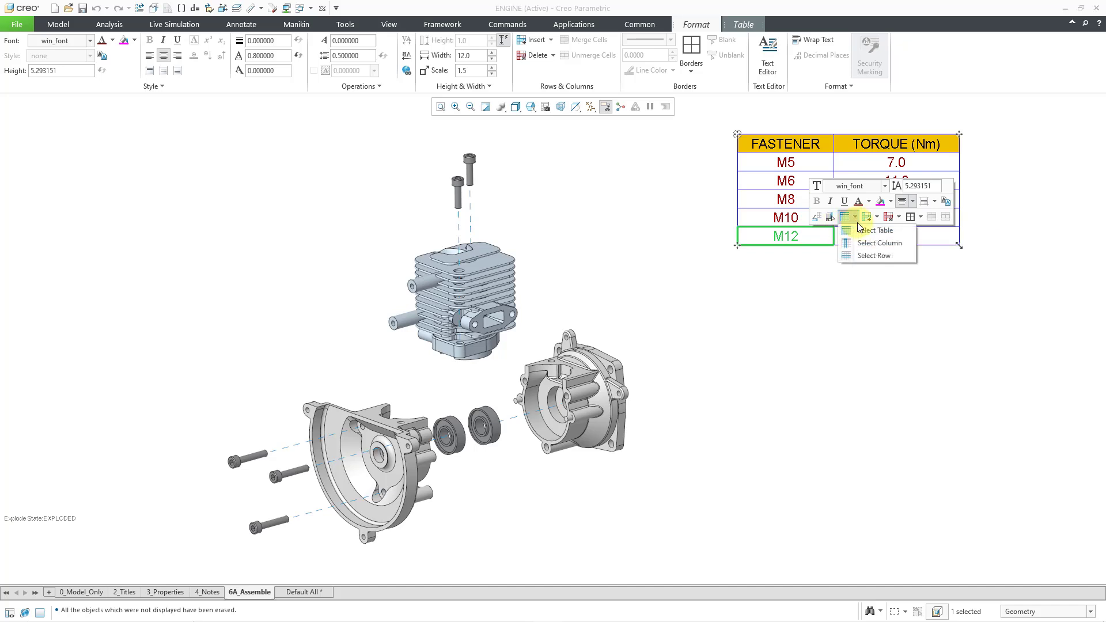
pyautogui.click(869, 231)
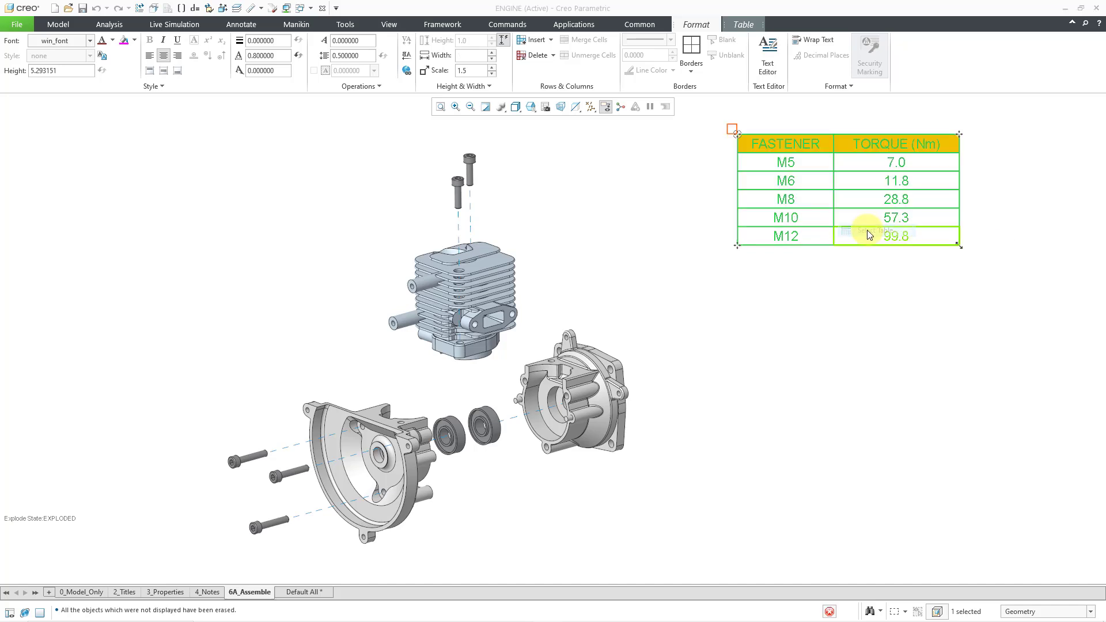
pyautogui.rightClick(824, 283)
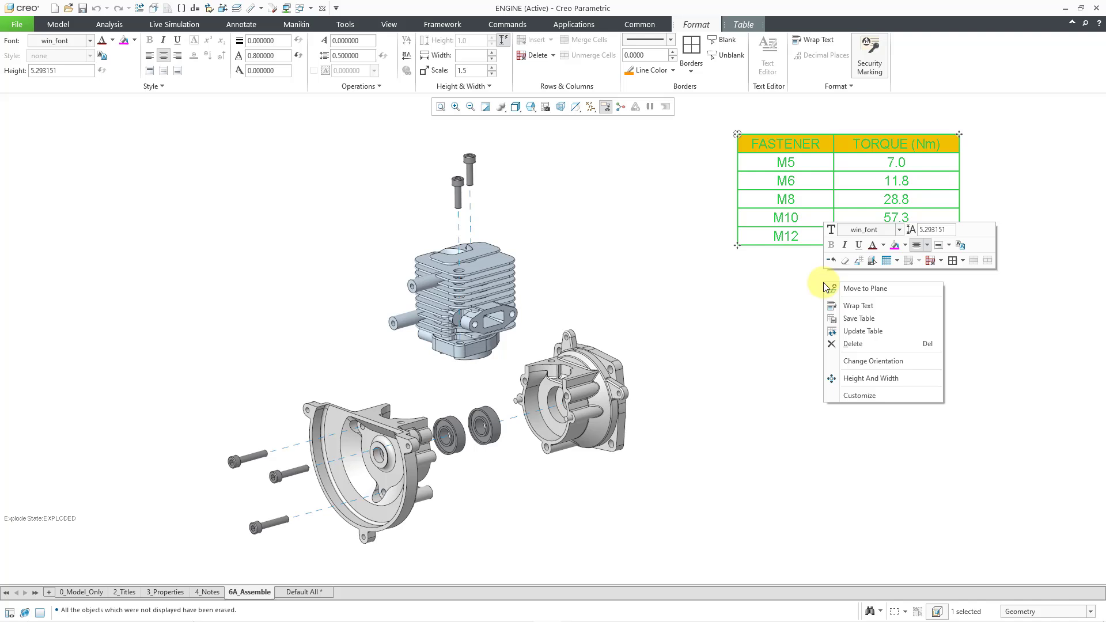
pyautogui.click(845, 262)
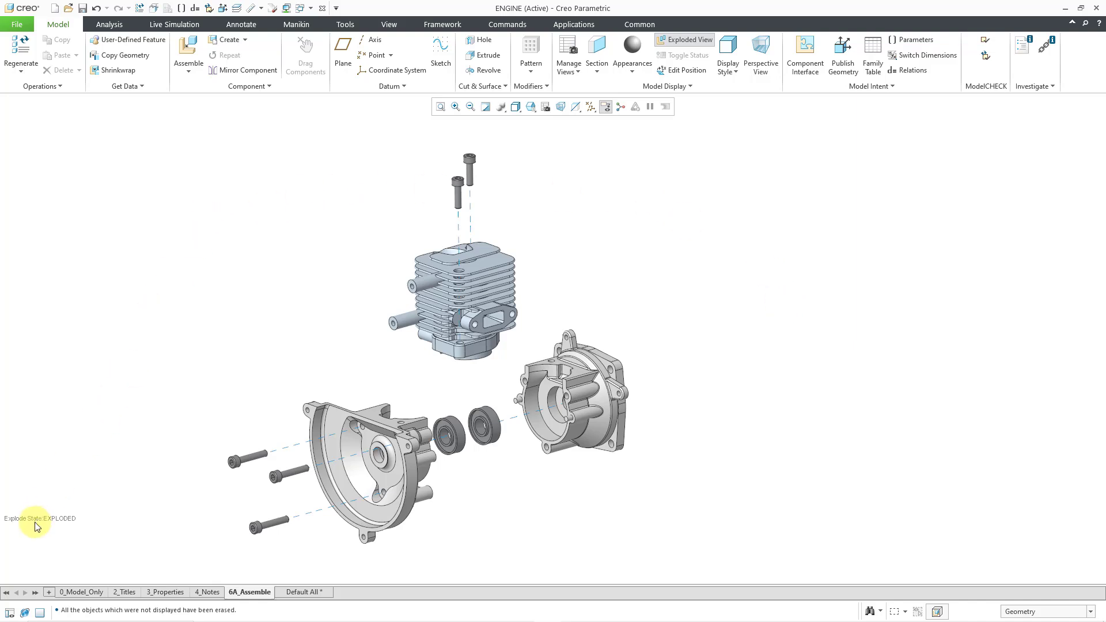
# Step: Show the model tree with the annotation details and unerase Table 1 in the 6A_Assemble state
pyautogui.click(10, 612)
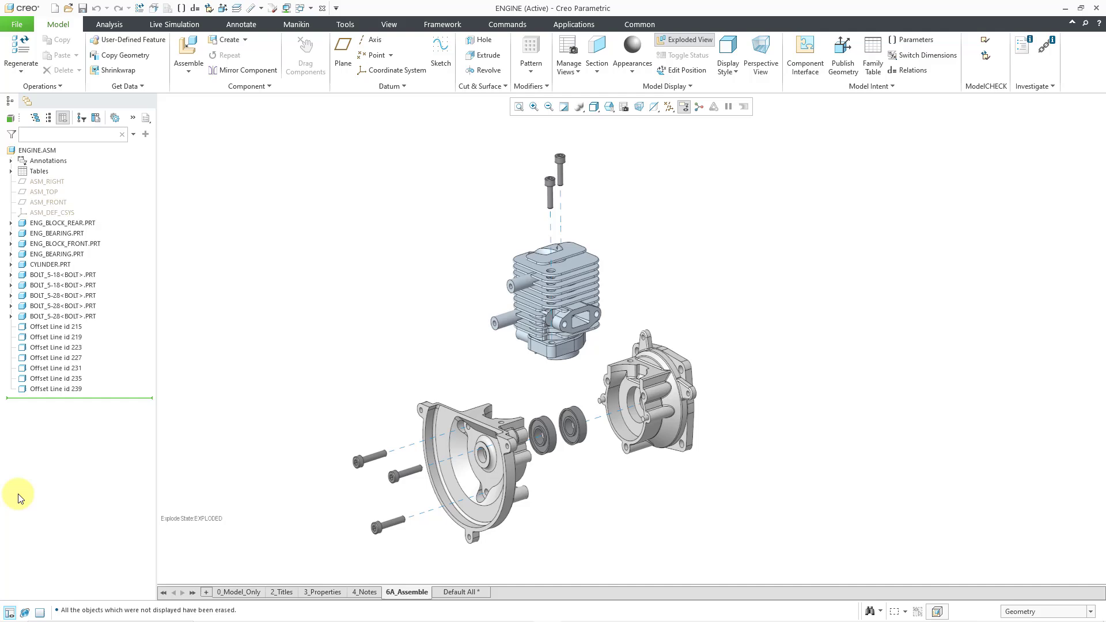
pyautogui.click(254, 23)
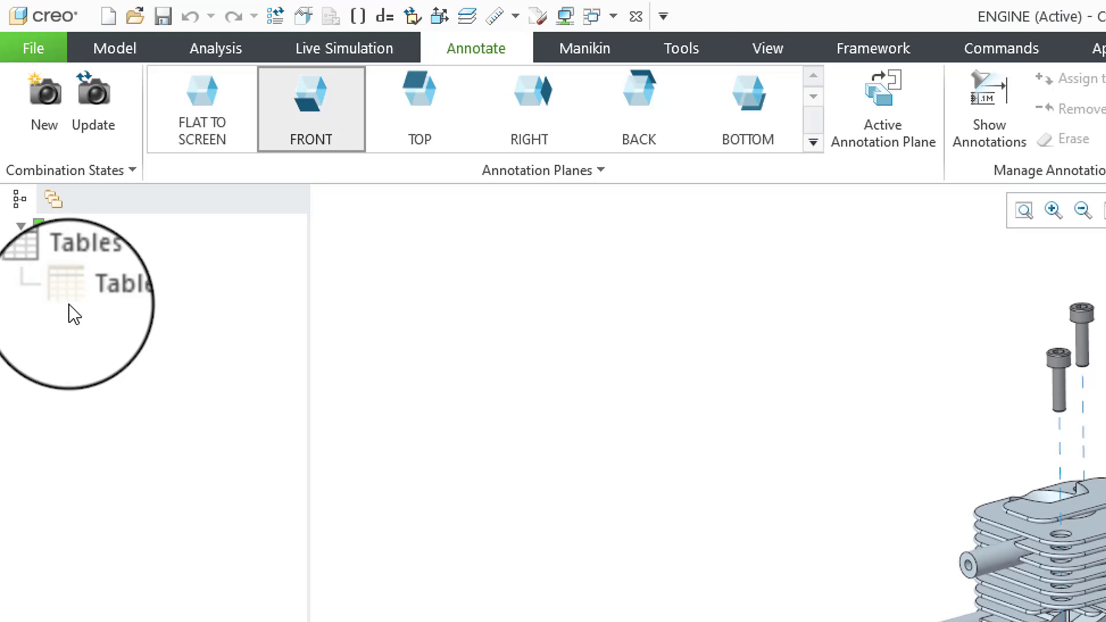
pyautogui.click(151, 333)
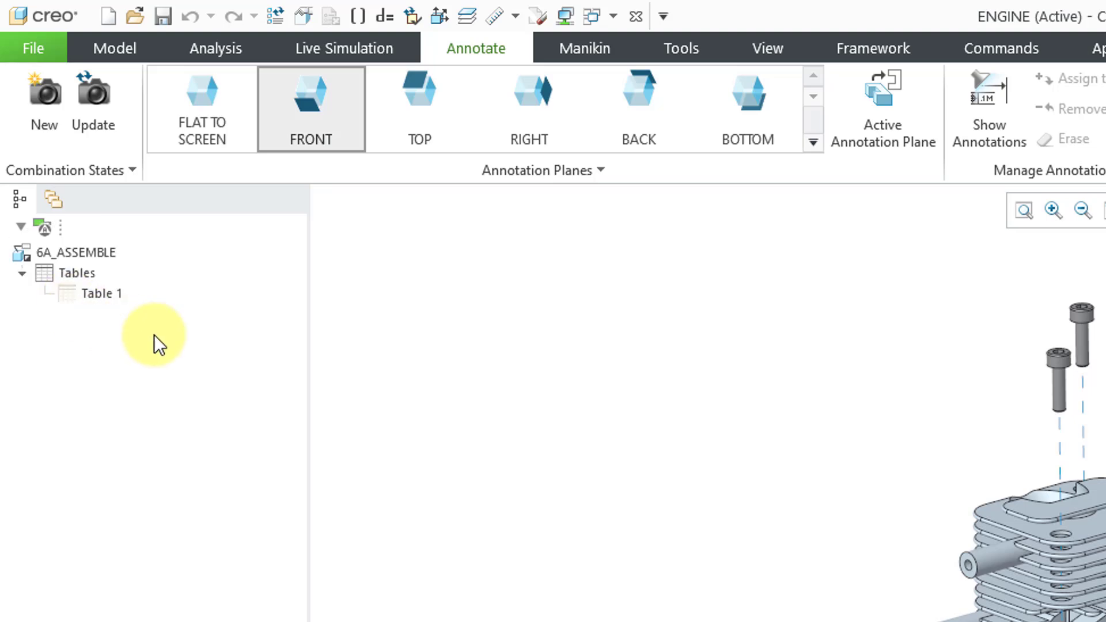
pyautogui.click(114, 296)
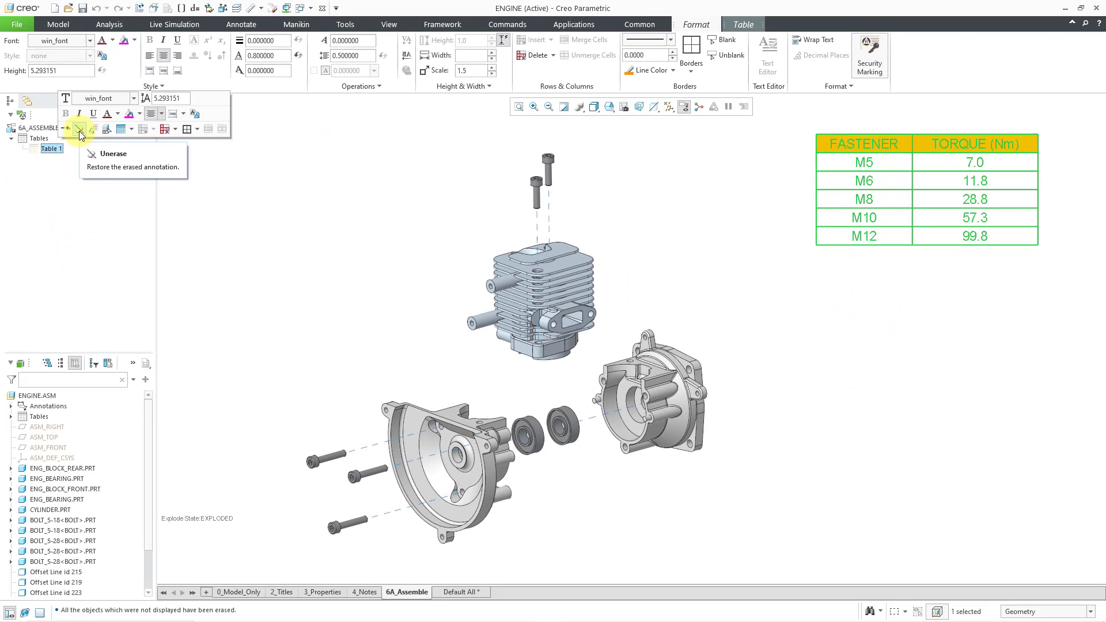
pyautogui.click(79, 129)
pyautogui.click(263, 218)
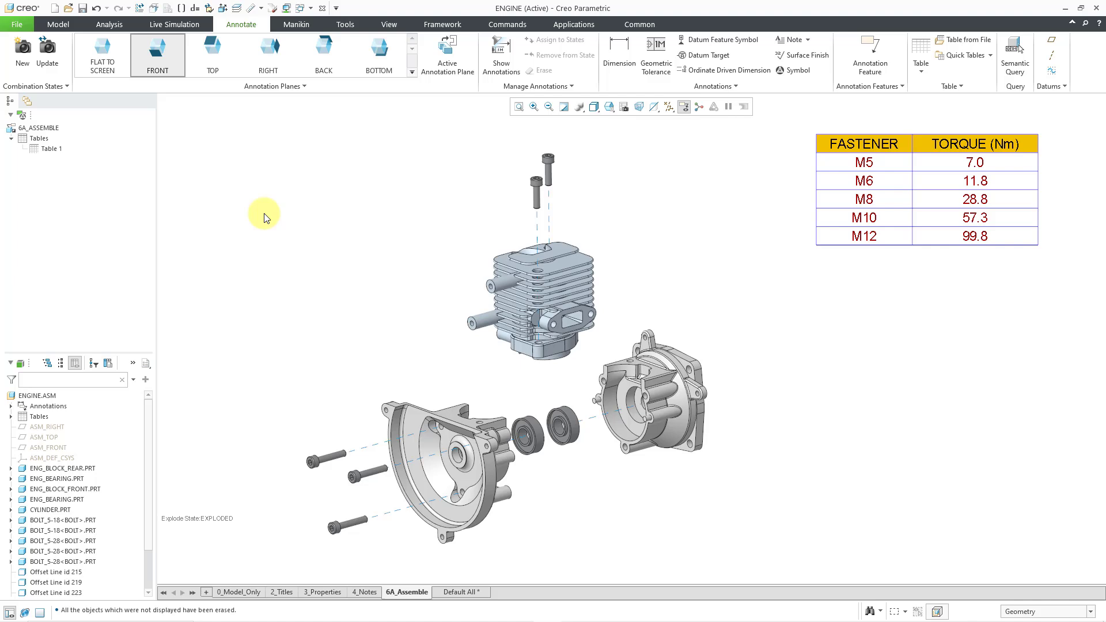
# Step: Switch to the Default All combination state and back to 6A_Assemble to compare the tables shown in each
pyautogui.click(458, 593)
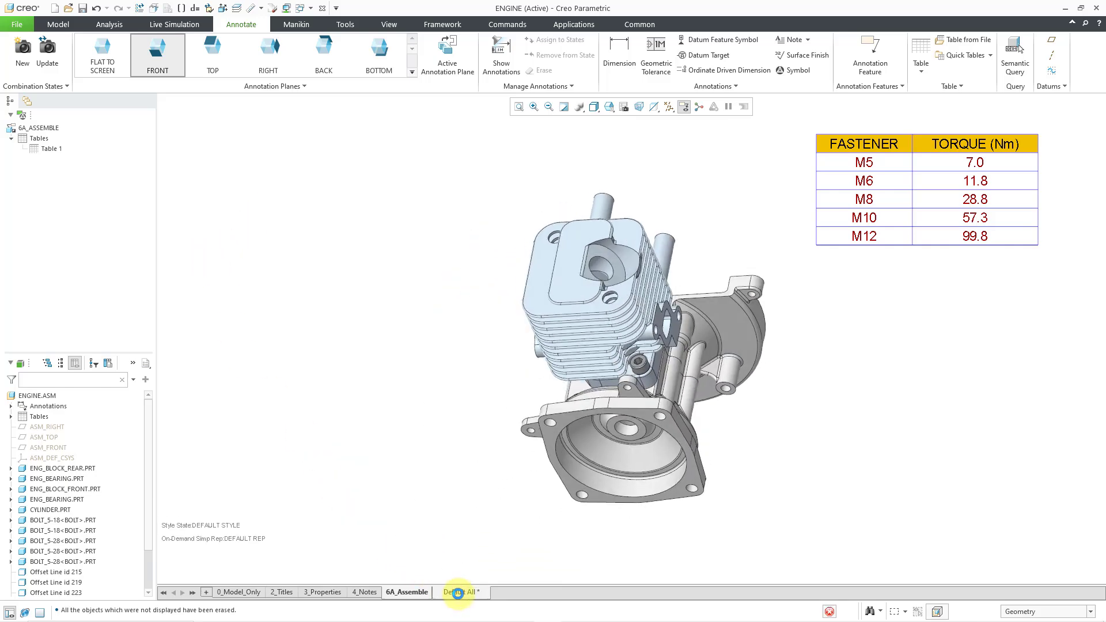
pyautogui.click(418, 593)
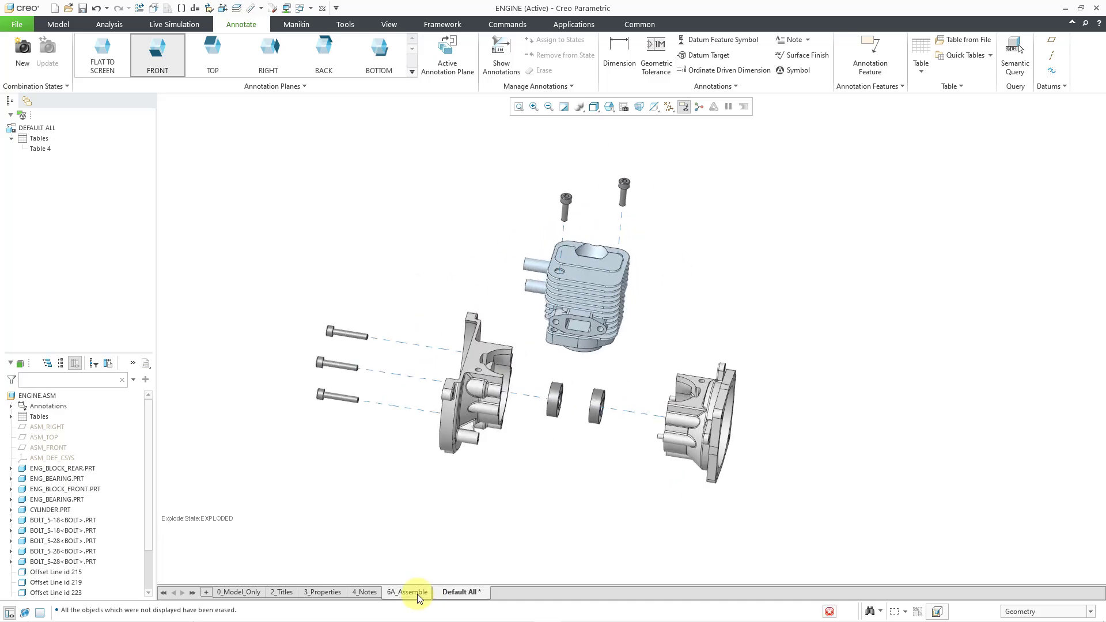
# Step: Review the 4_Notes, 3_Properties, 2_Titles and 0_Model_Only combination states, hiding the model tree along the way
pyautogui.click(365, 593)
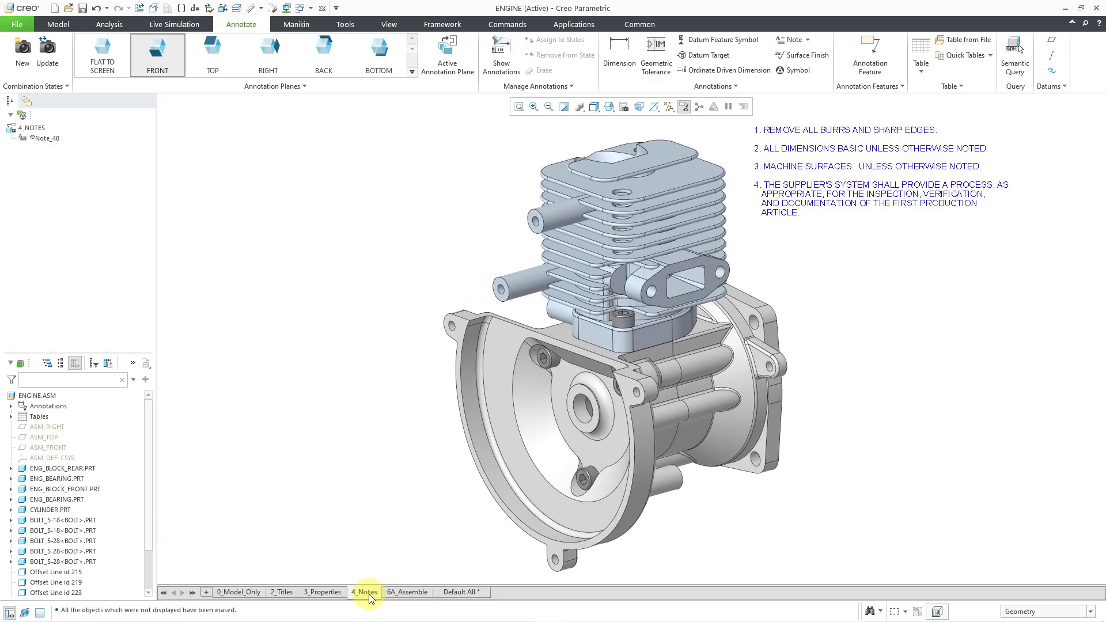
pyautogui.click(322, 593)
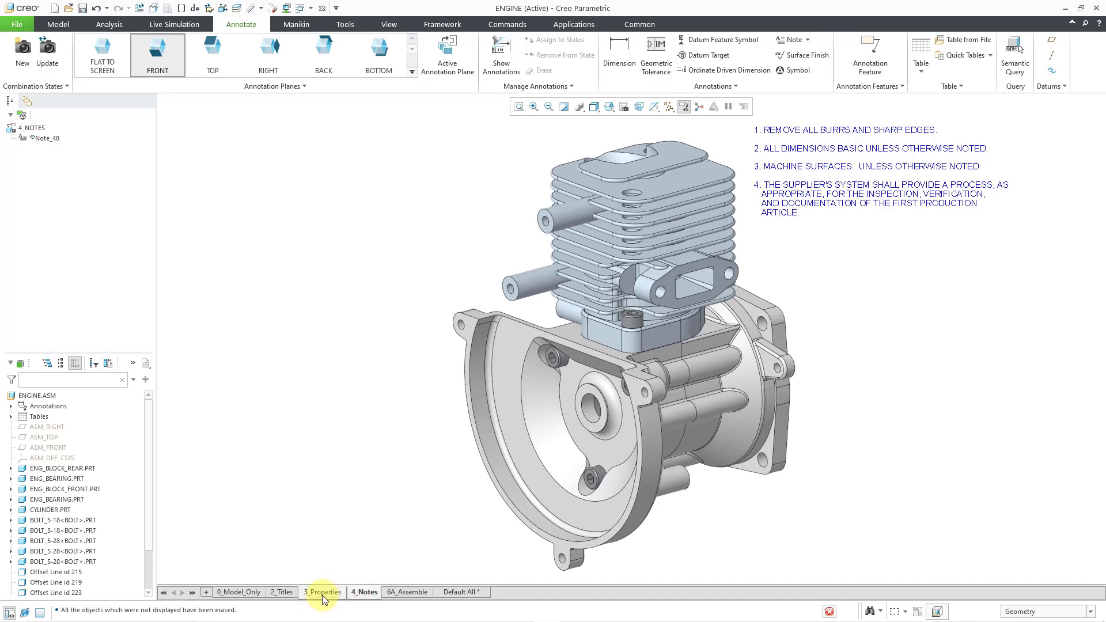
pyautogui.click(280, 593)
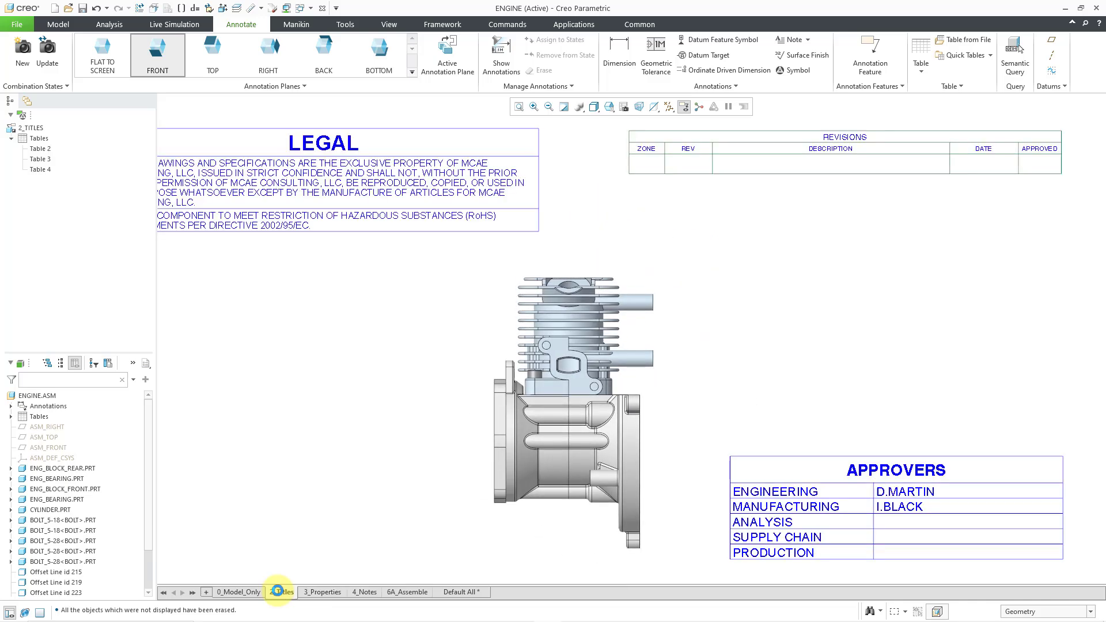
pyautogui.click(9, 612)
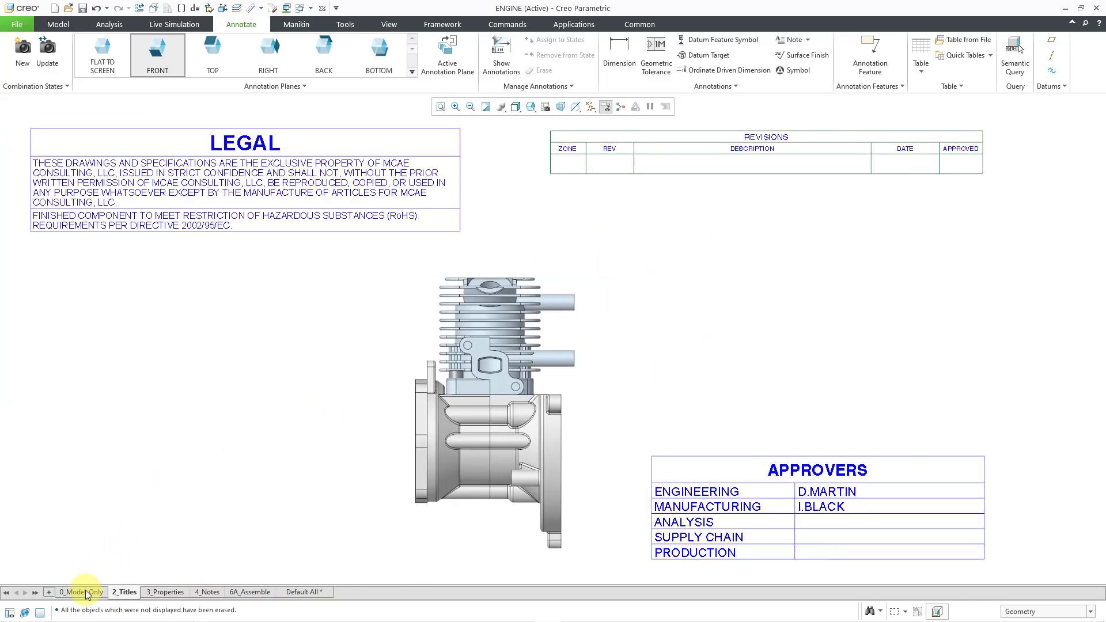
pyautogui.click(85, 591)
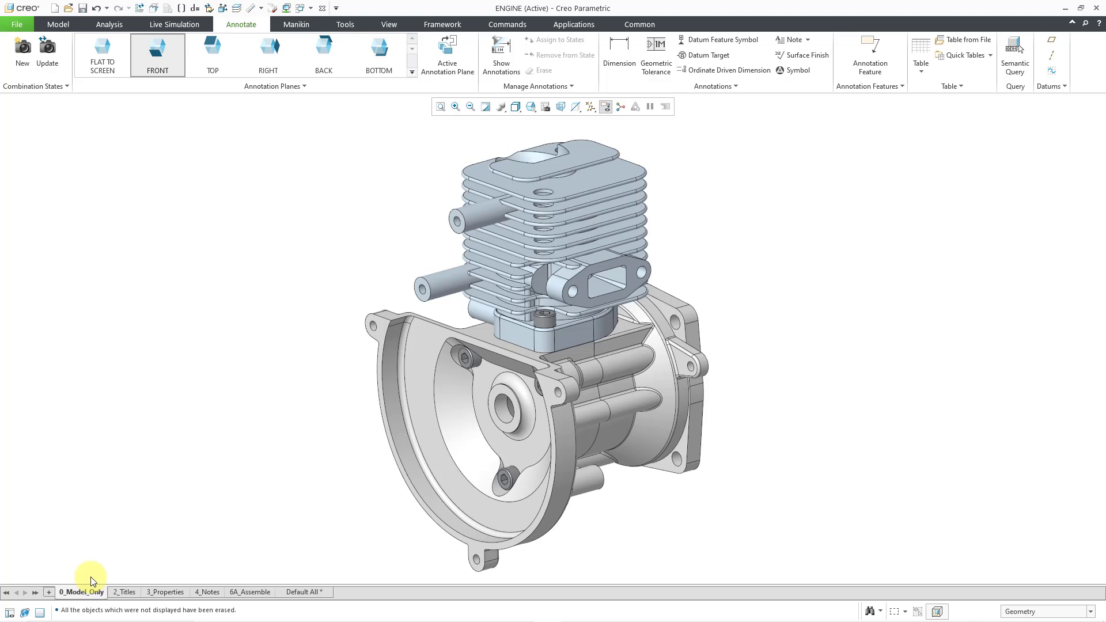
# Step: Switch to the 2_Titles state, select the entire legal table, turn on its security marking and deselect it
pyautogui.moveTo(129, 595)
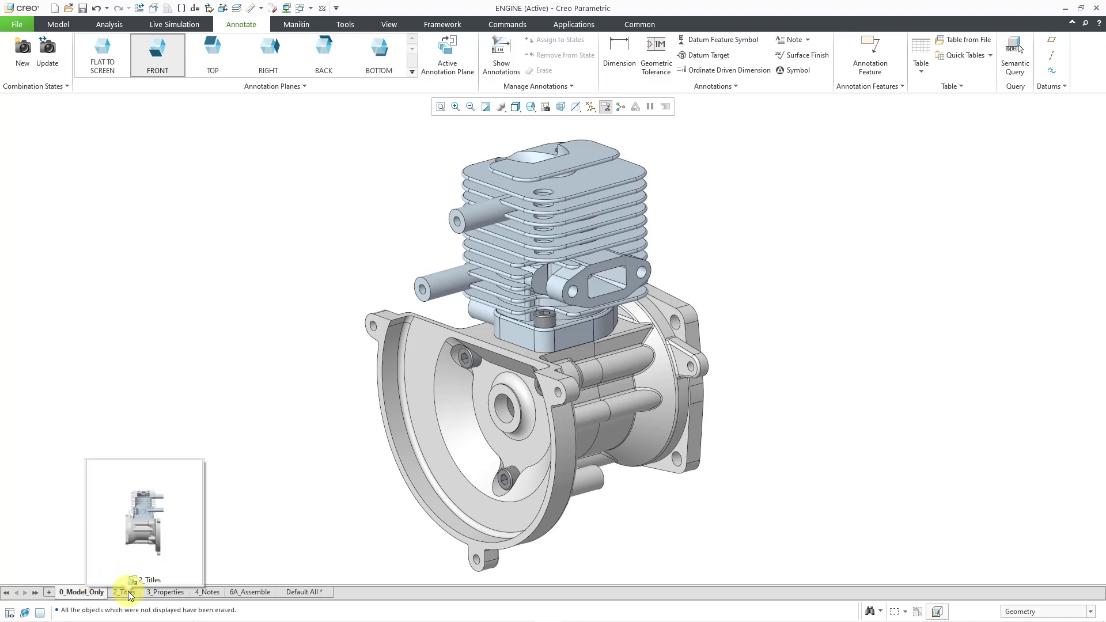
pyautogui.click(129, 594)
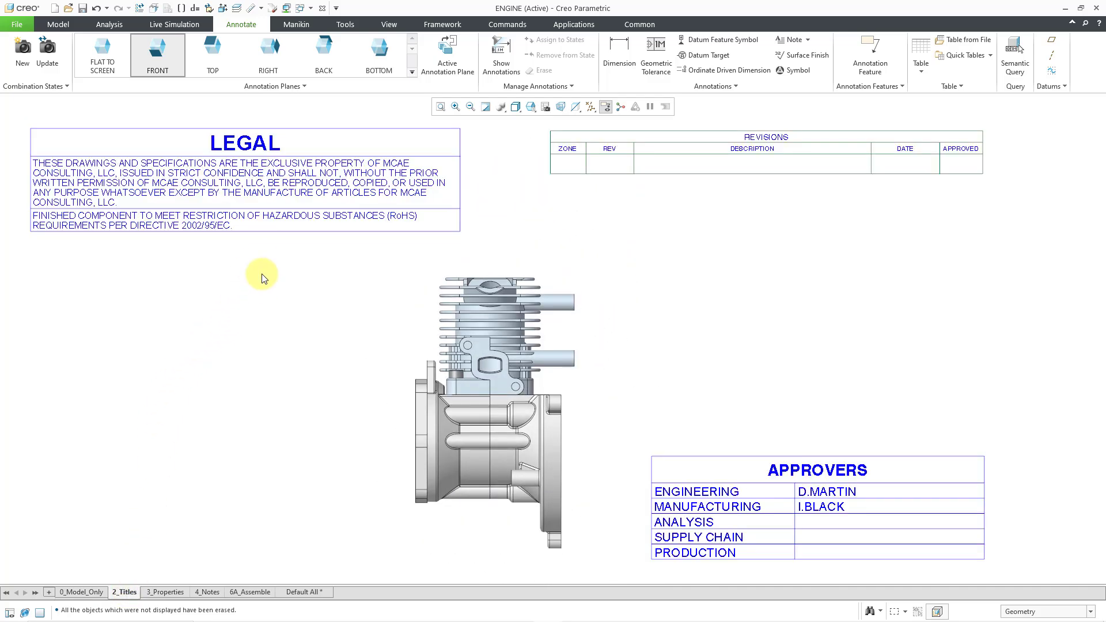
pyautogui.click(261, 233)
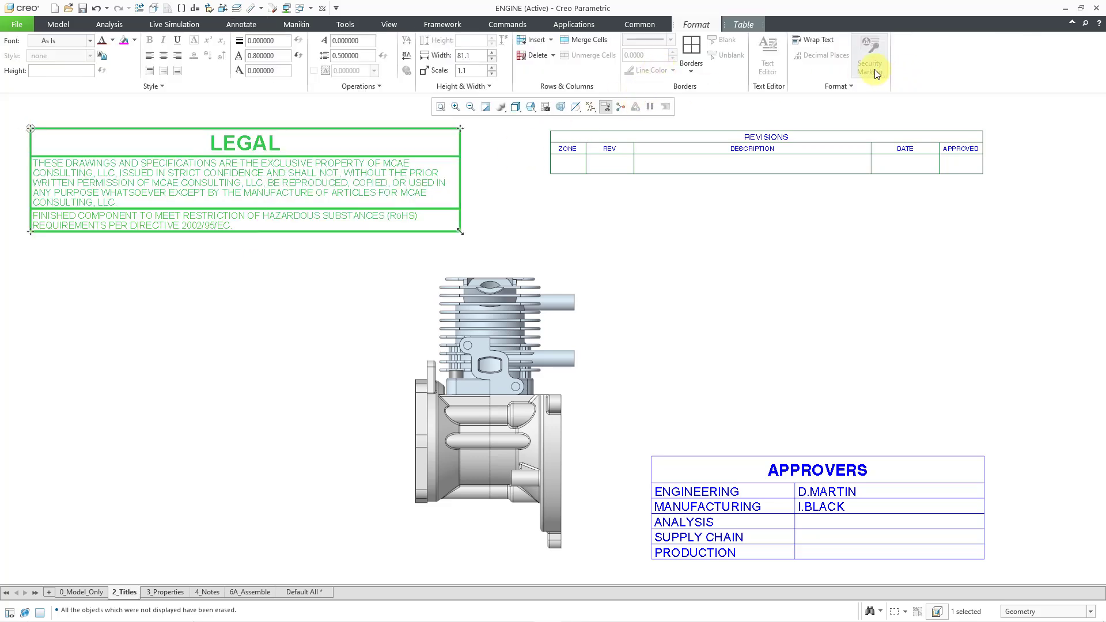
pyautogui.click(385, 277)
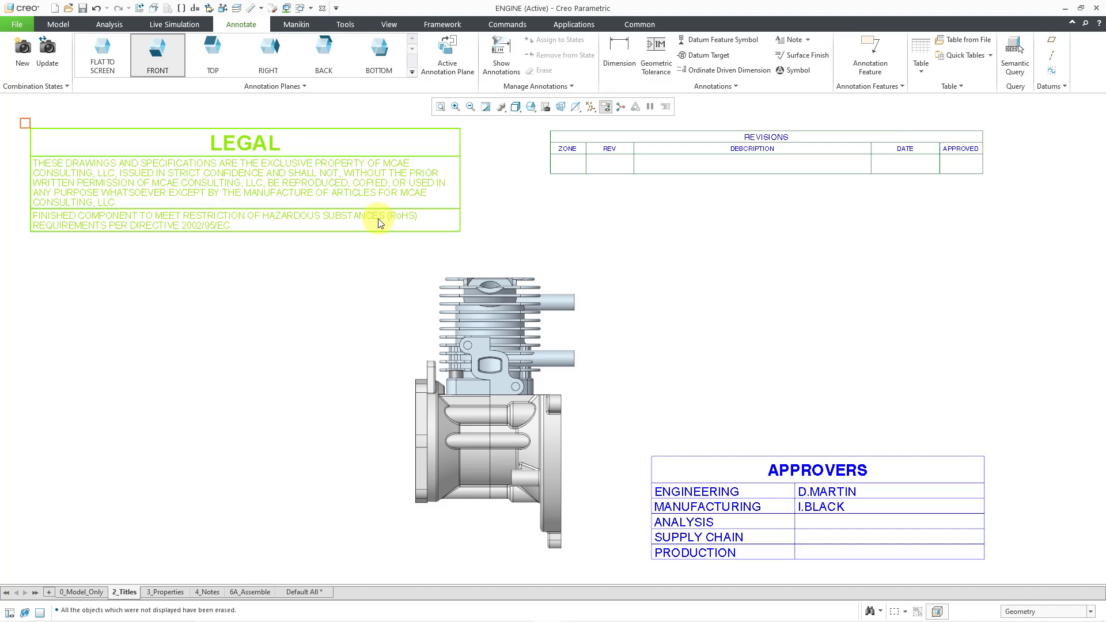
pyautogui.click(379, 220)
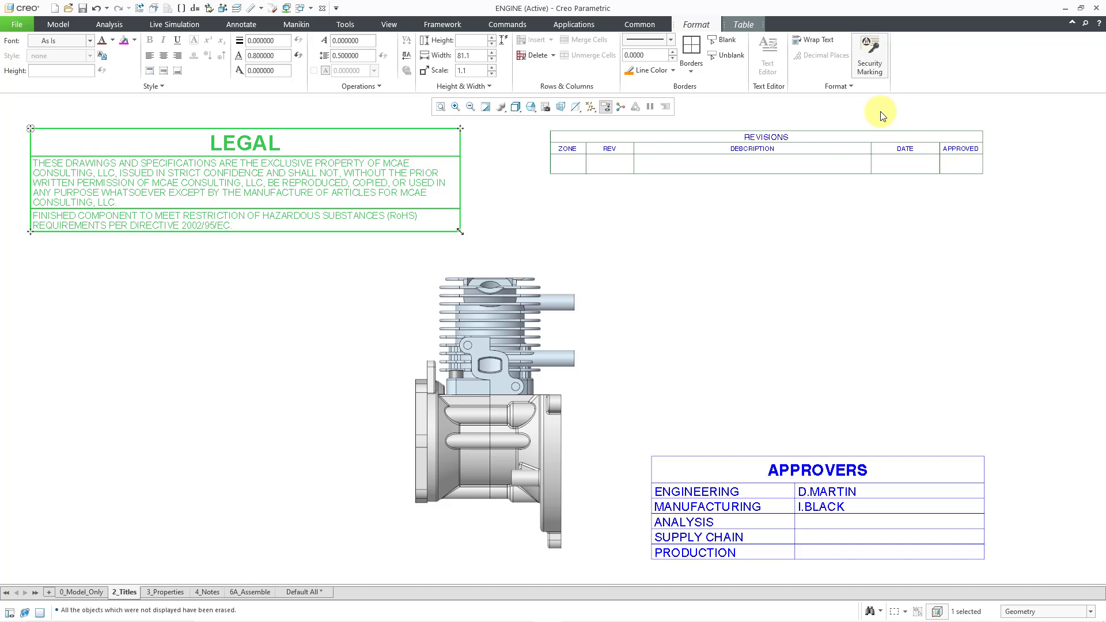
pyautogui.click(874, 65)
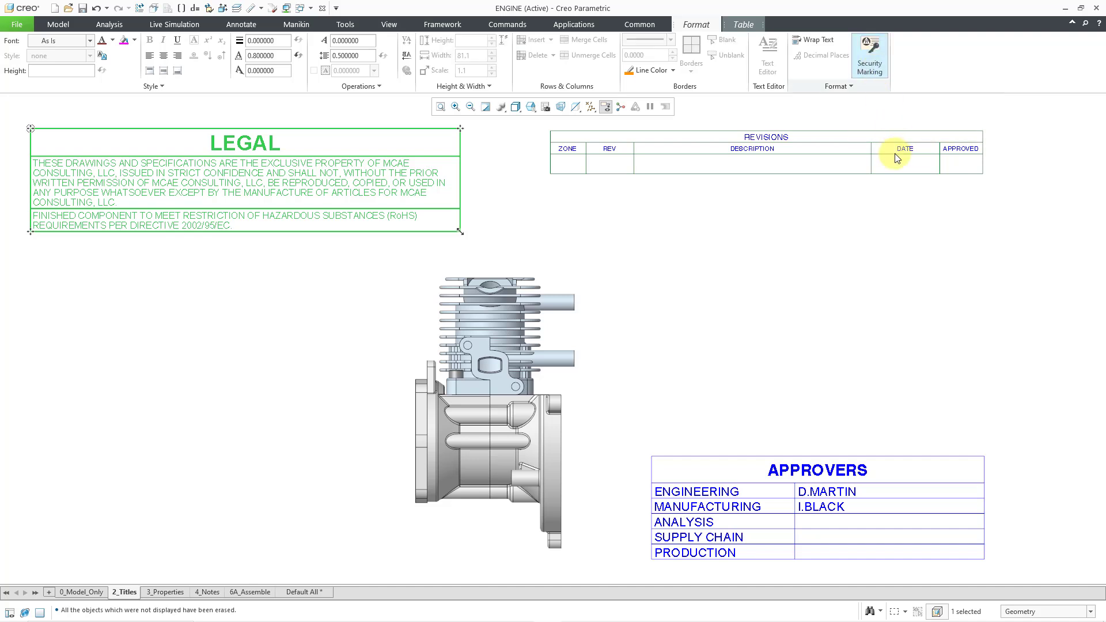
pyautogui.click(890, 253)
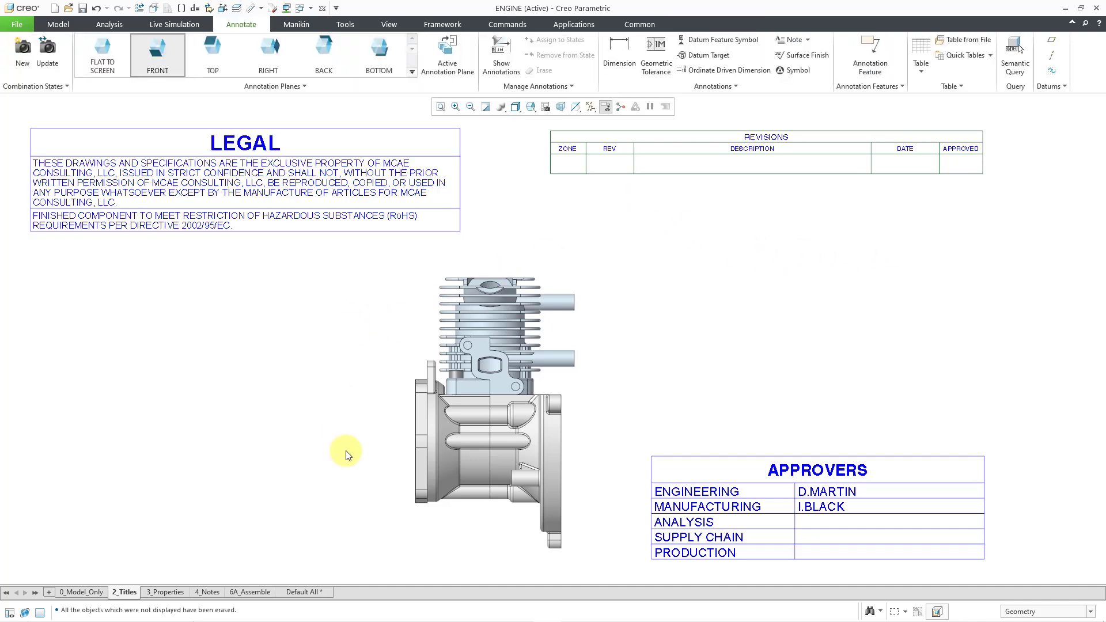
# Step: Check the legal table's display in the Default All, 6A_Assemble, 4_Notes, 3_Properties and 0_Model_Only combination states
pyautogui.click(312, 592)
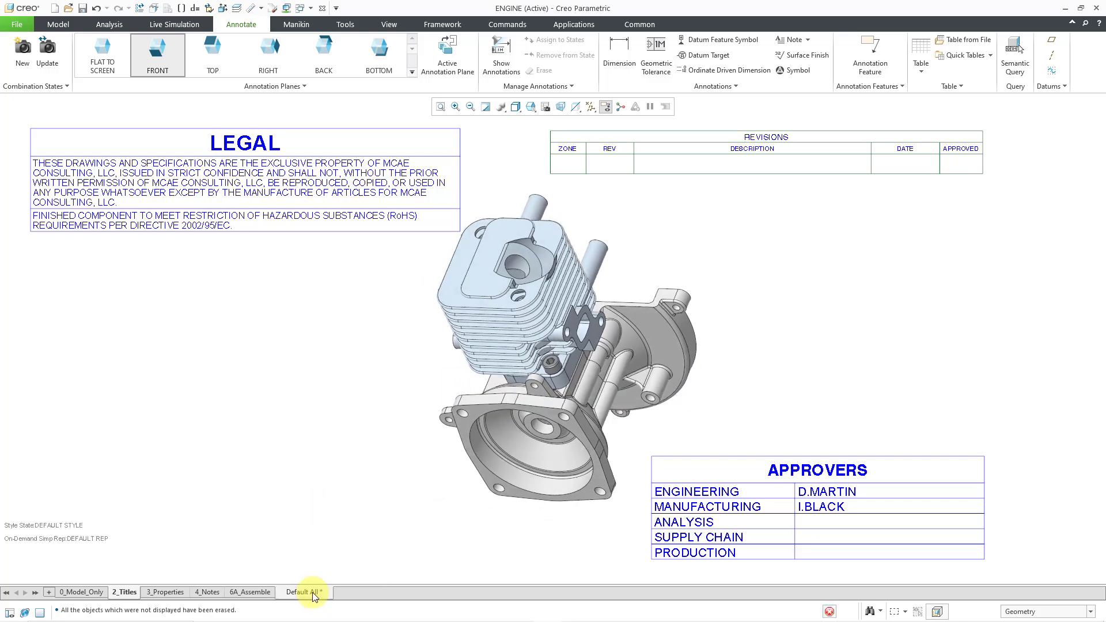
pyautogui.click(247, 594)
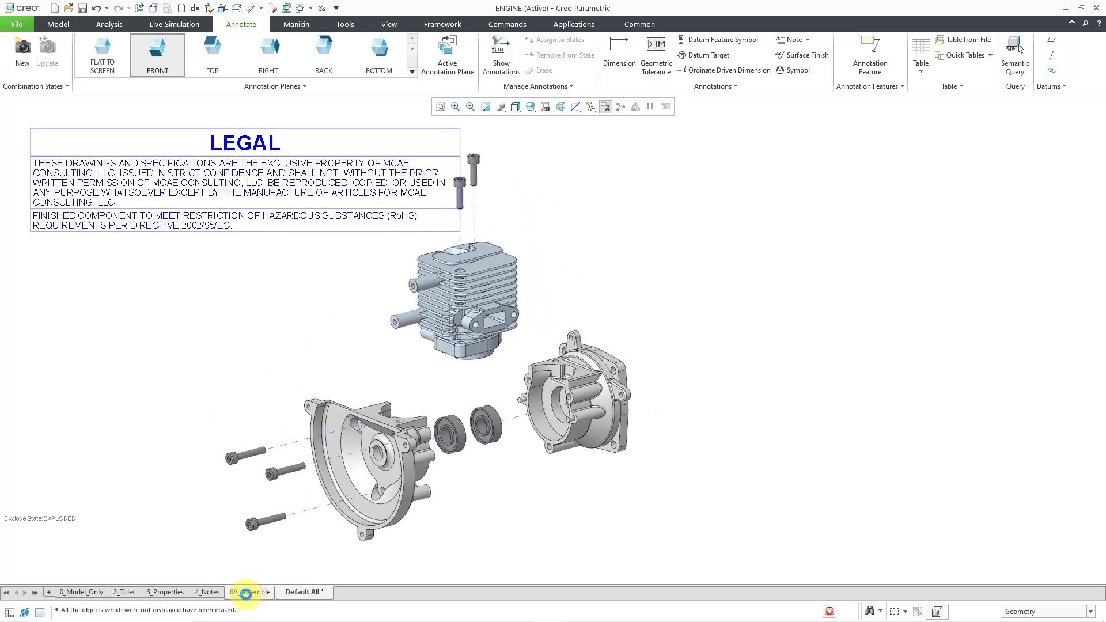
pyautogui.click(212, 594)
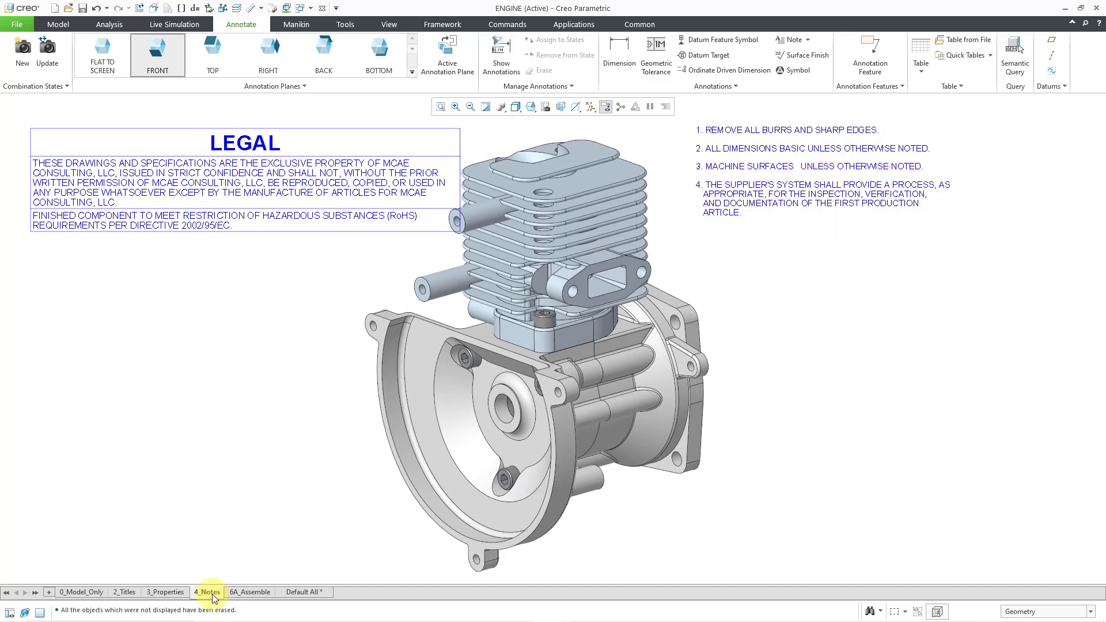
pyautogui.click(175, 593)
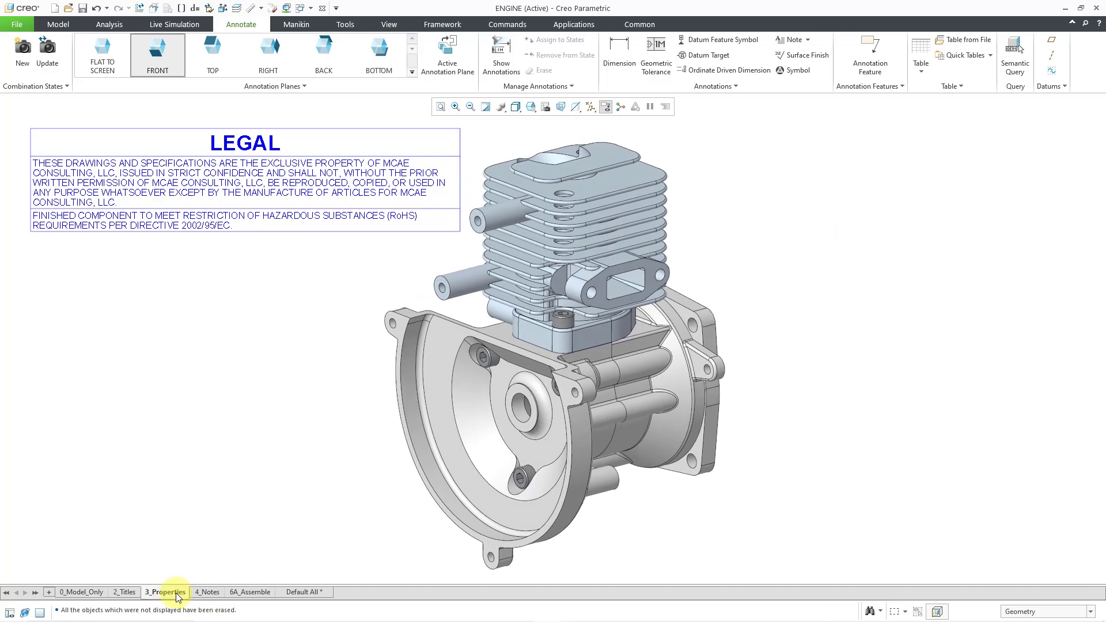
pyautogui.click(78, 594)
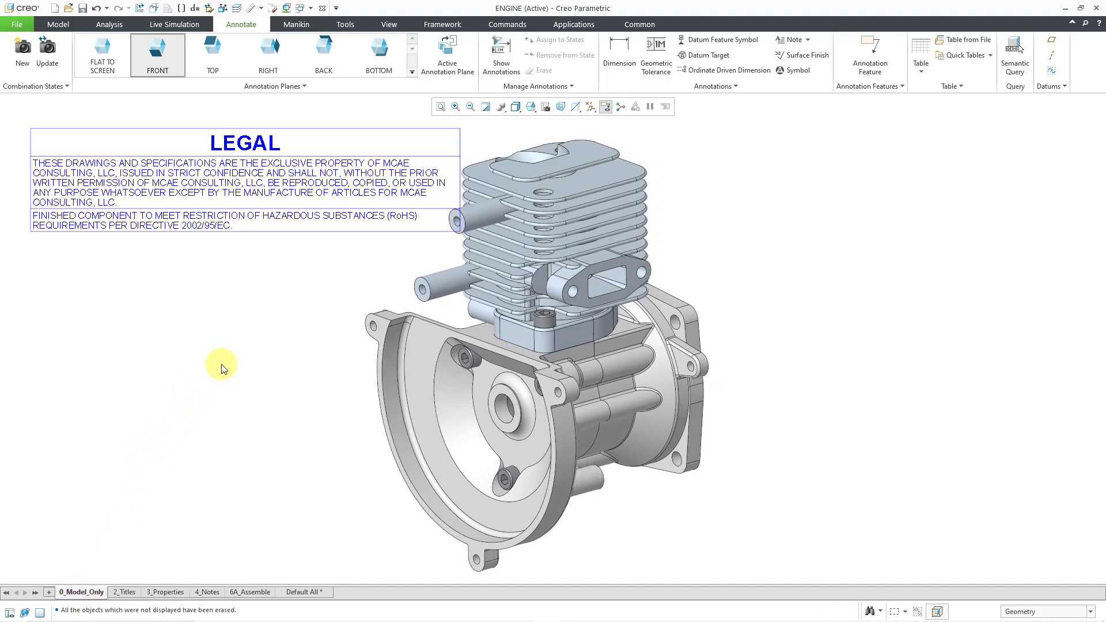
# Step: Select the entire legal table in the 0_Model_Only state, turn off its security marking and deselect it
pyautogui.click(284, 225)
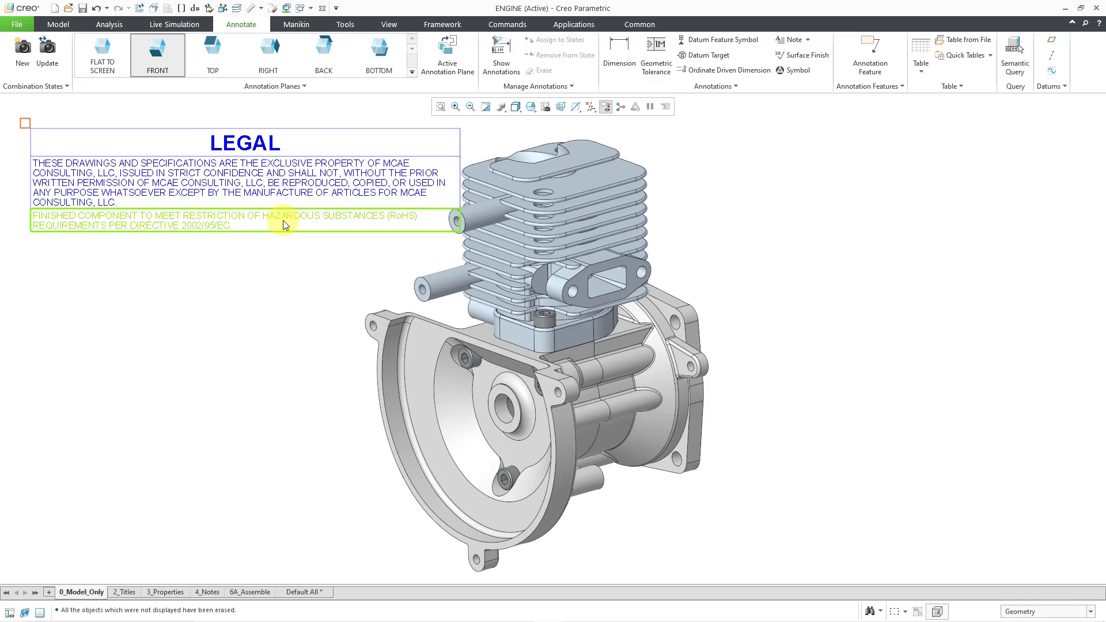
pyautogui.click(282, 221)
pyautogui.click(283, 219)
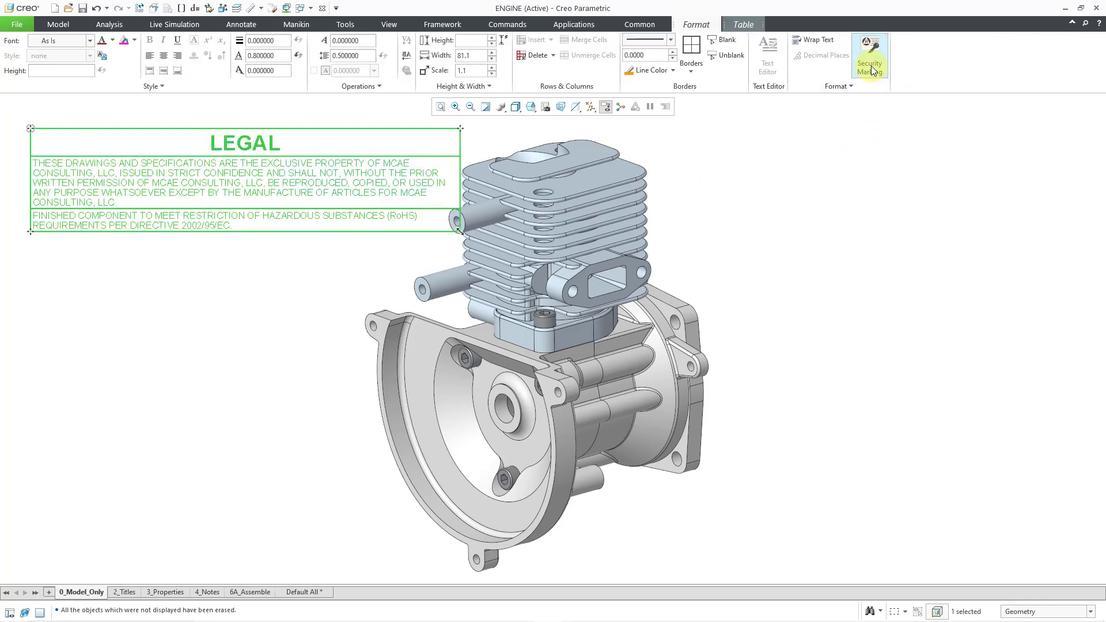
pyautogui.click(869, 69)
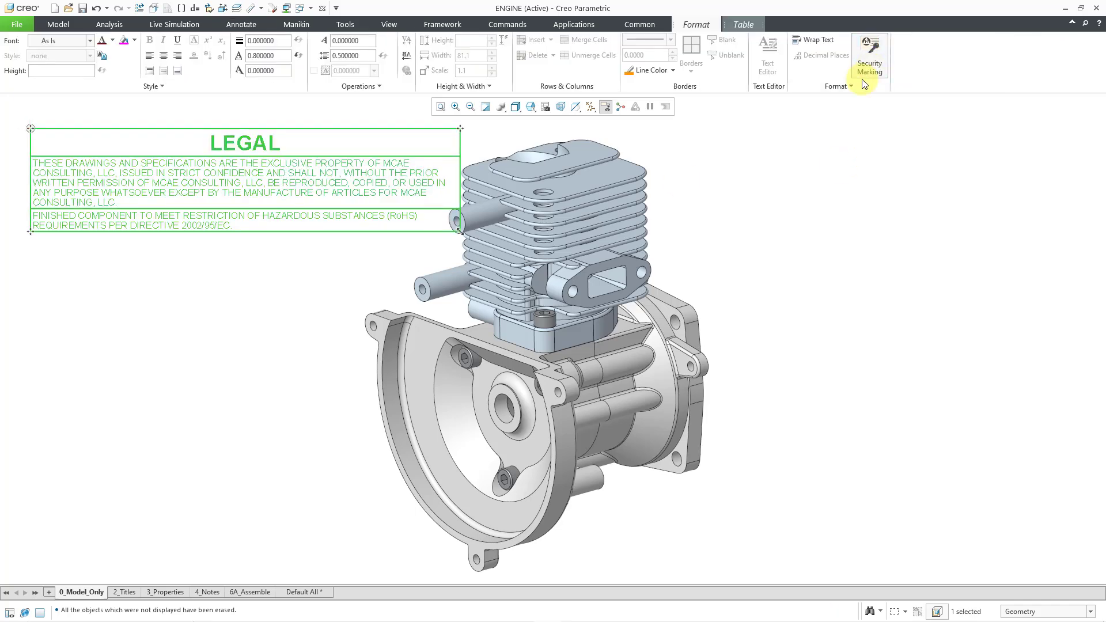
pyautogui.click(278, 323)
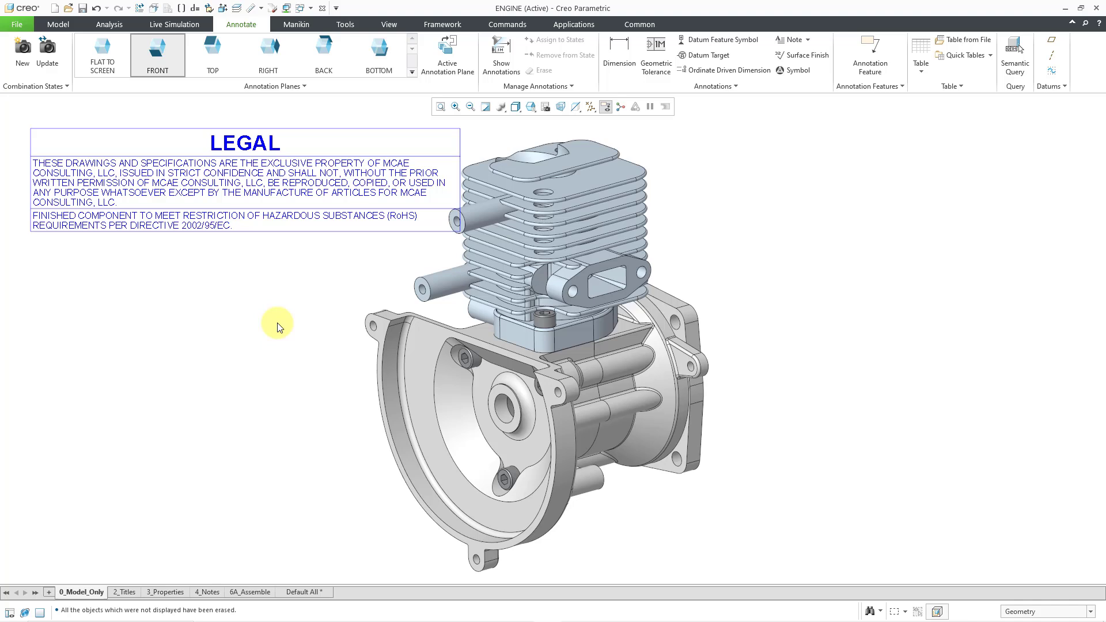
# Step: Show the model tree and erase Table 4 from the 0_Model_Only, 3_Properties and Default All combination states
pyautogui.click(10, 613)
pyautogui.click(43, 148)
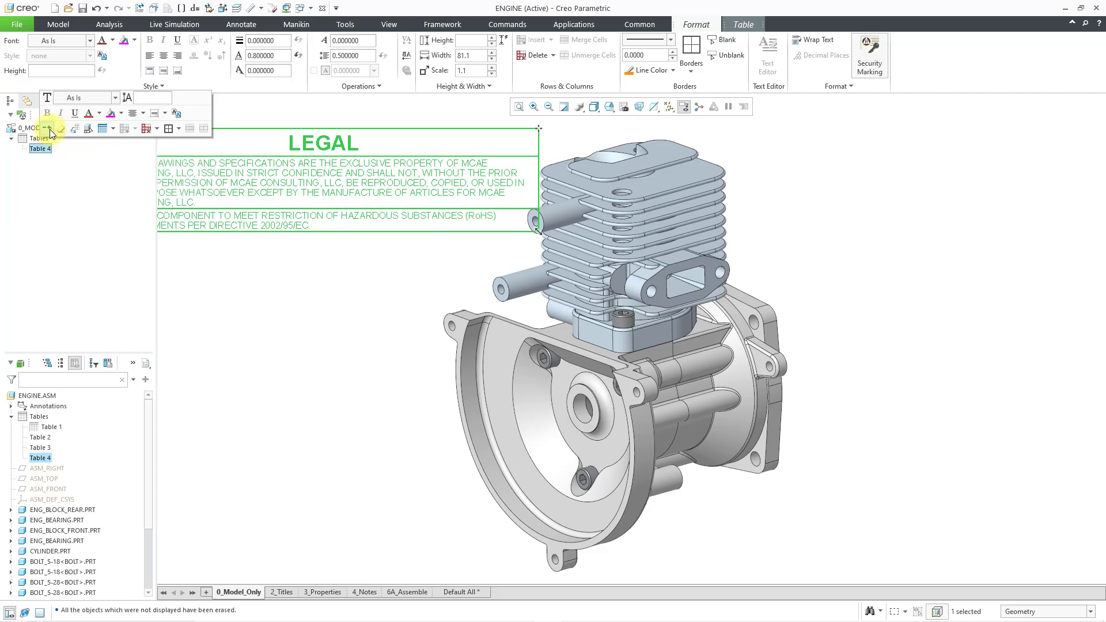
pyautogui.click(49, 129)
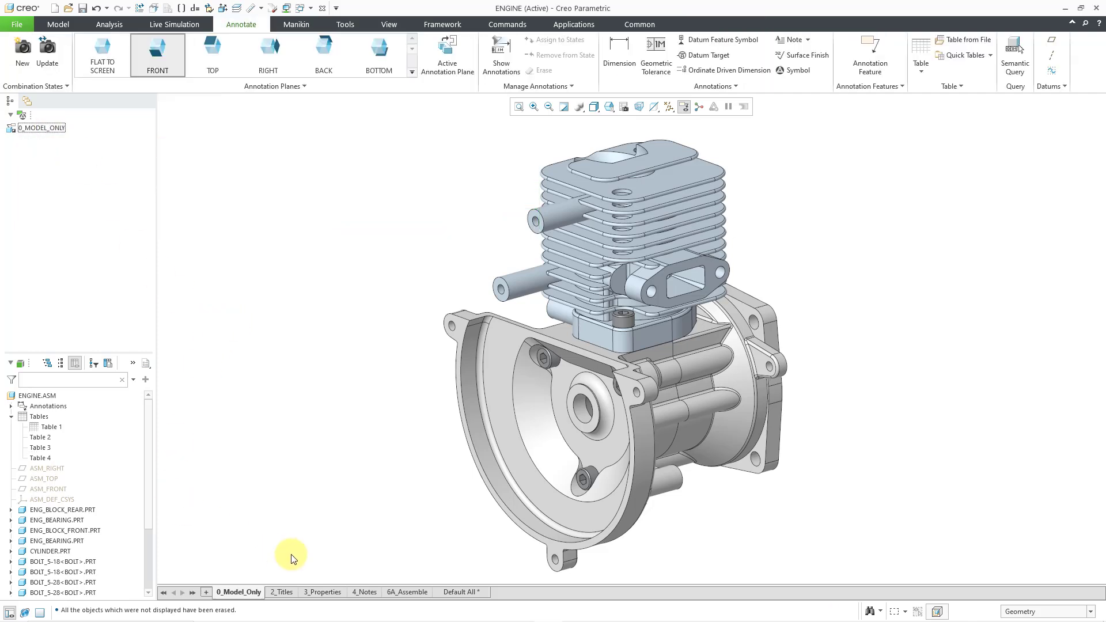
pyautogui.click(325, 592)
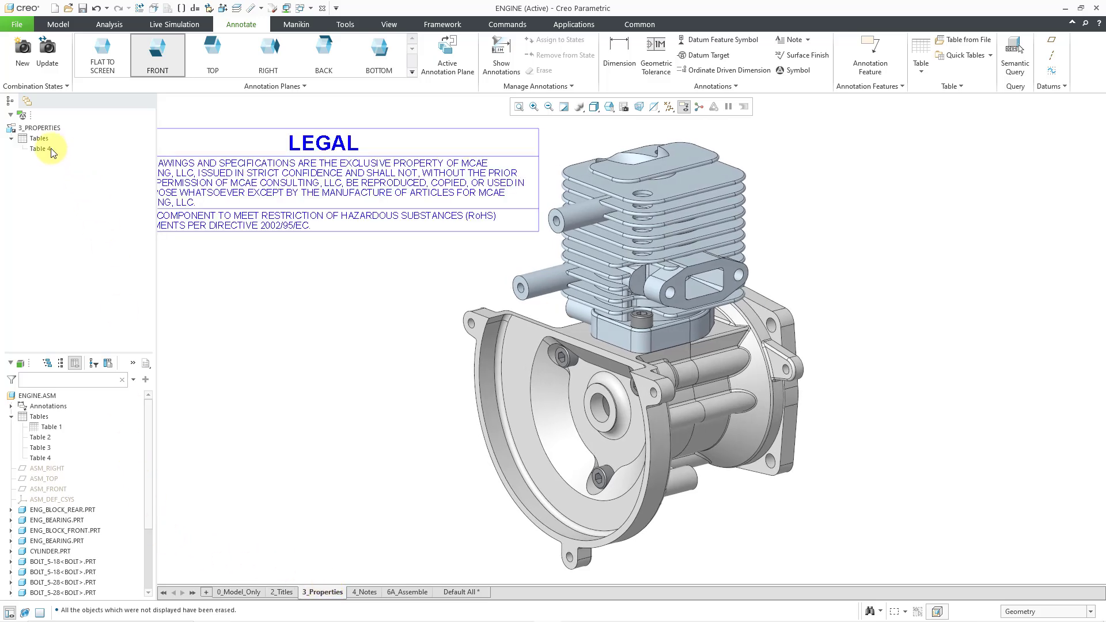
pyautogui.click(40, 150)
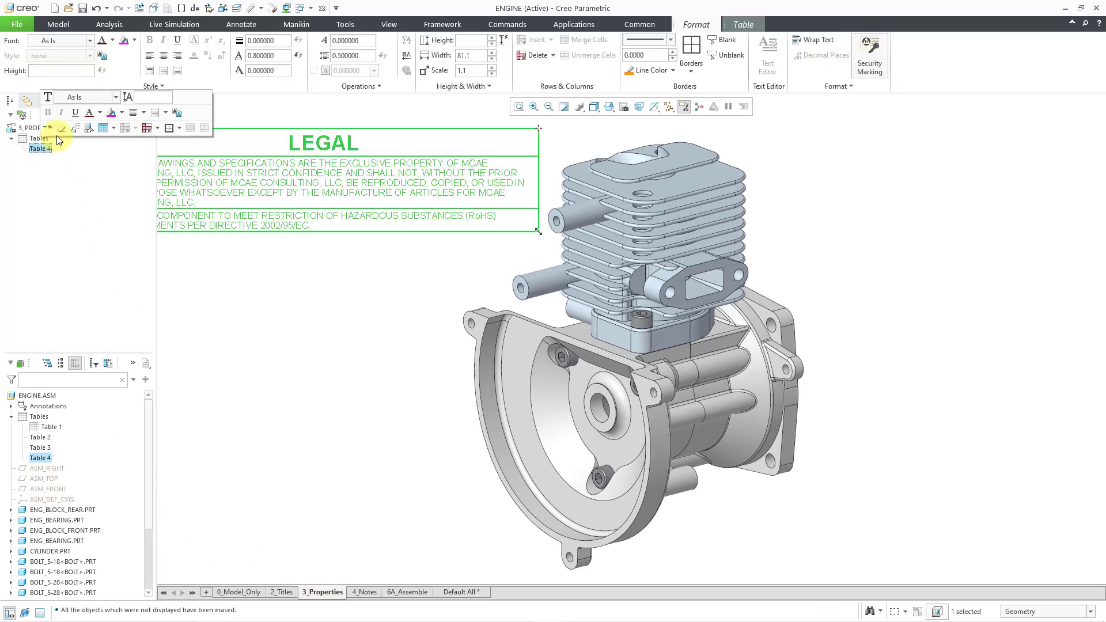
pyautogui.click(49, 128)
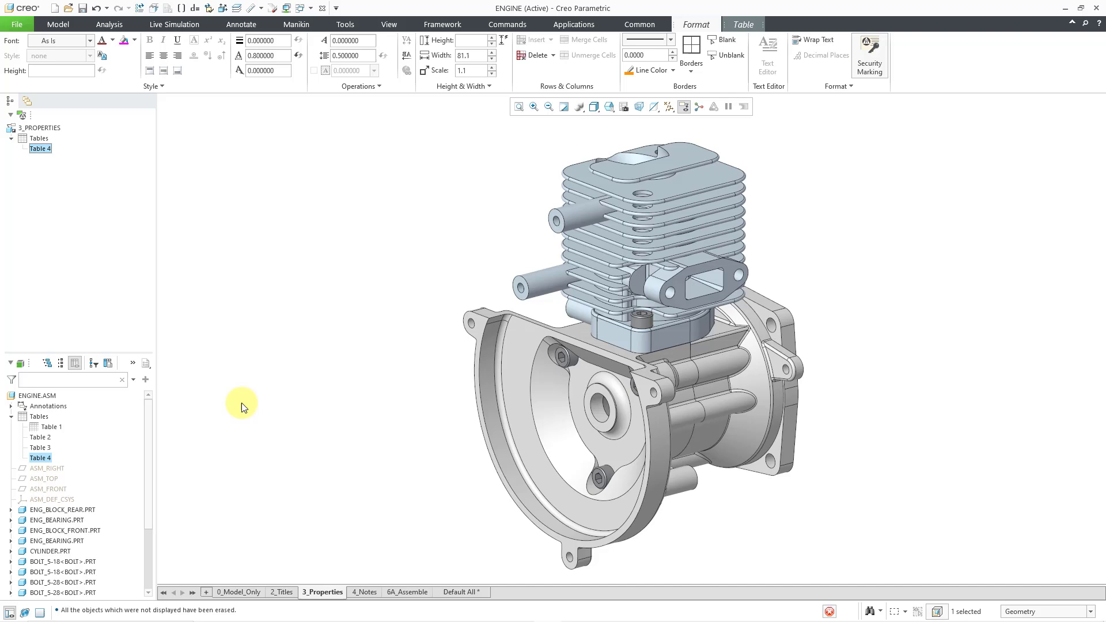
pyautogui.click(453, 593)
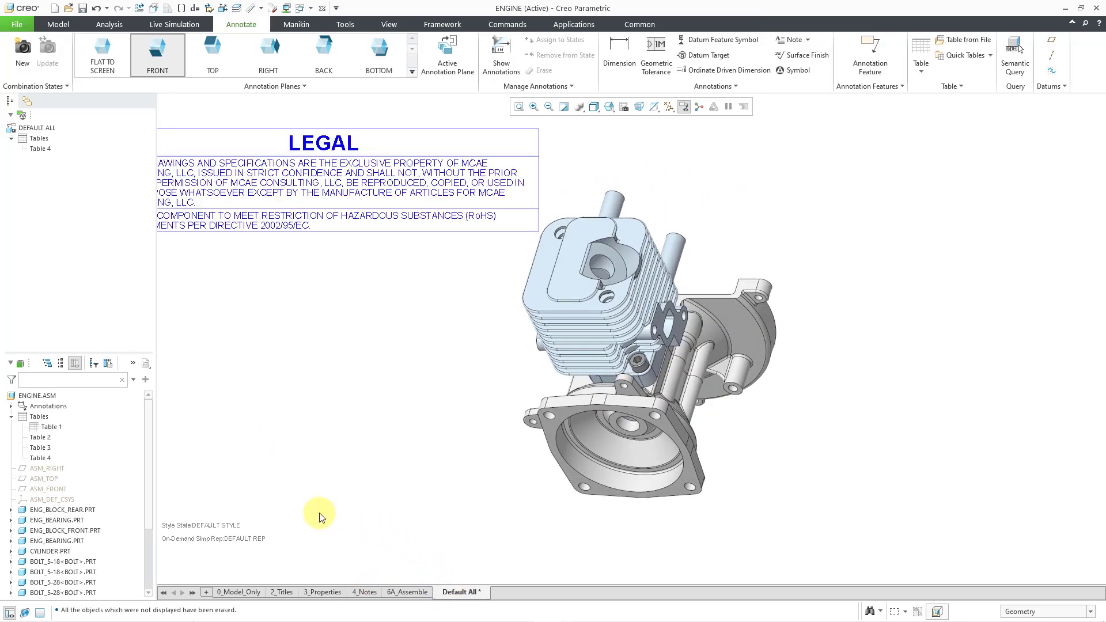
pyautogui.click(39, 149)
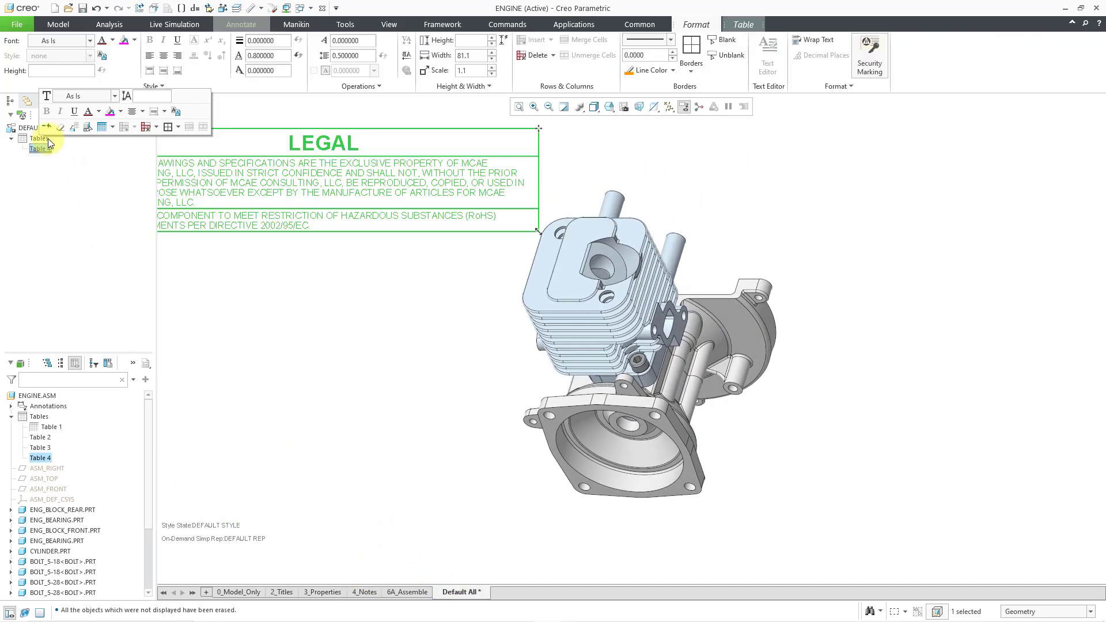
pyautogui.click(265, 326)
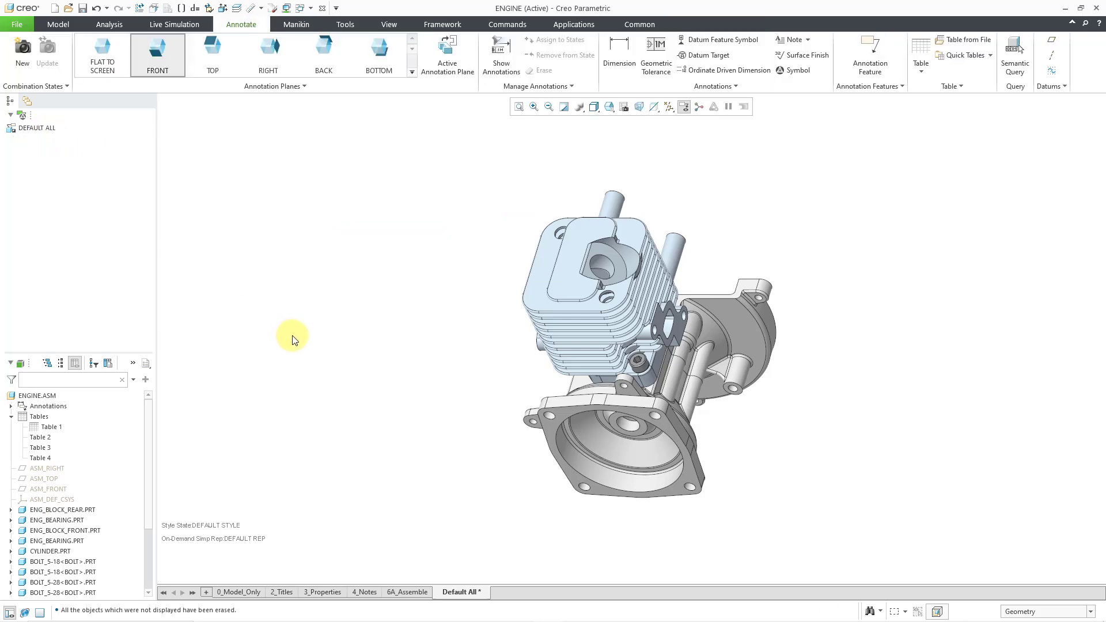
# Step: Return to the 2_Titles combination state and hide the model tree
pyautogui.click(284, 592)
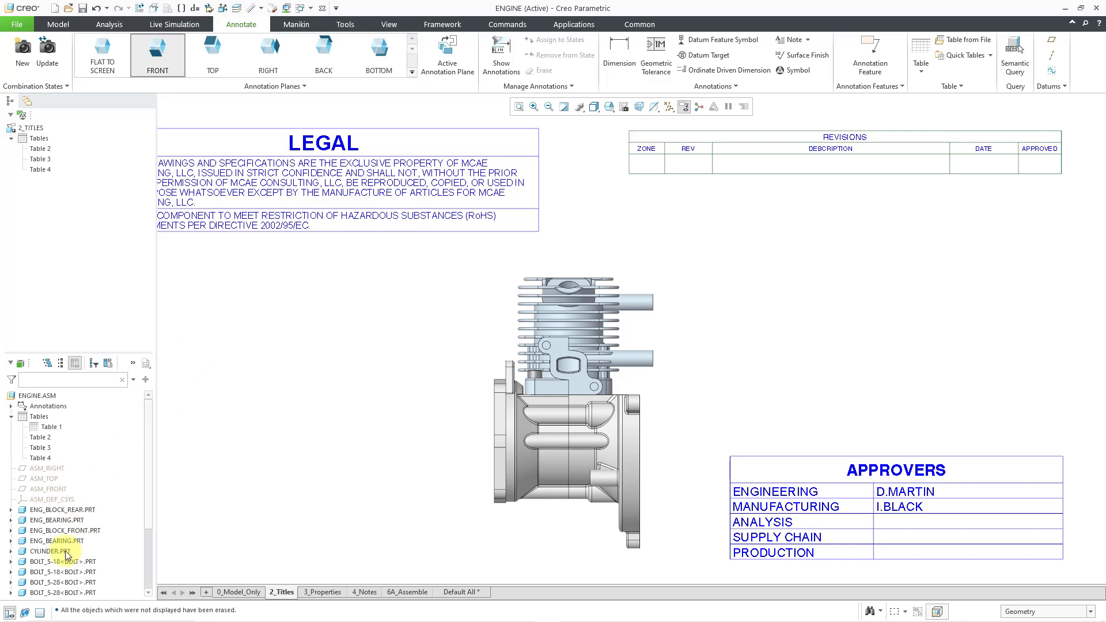
pyautogui.click(10, 612)
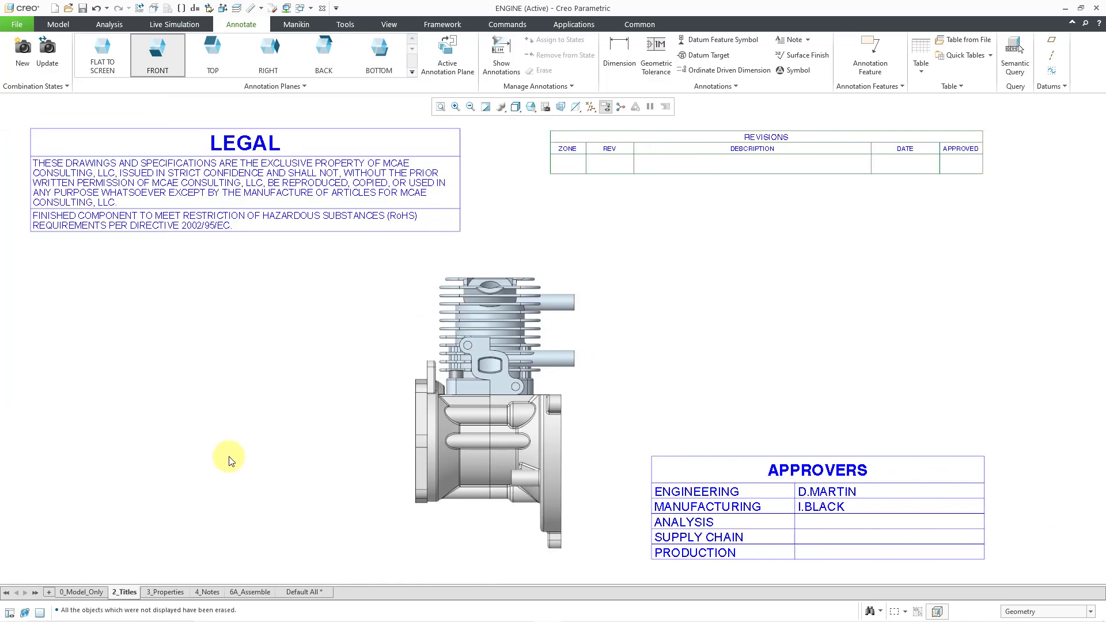